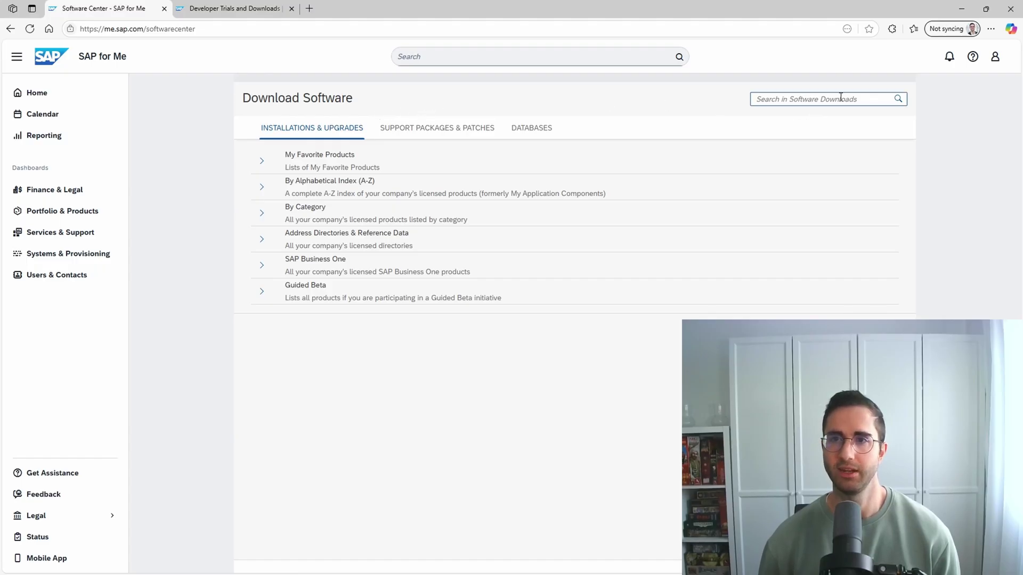
Search Software Downloads for 'SAP GUI 8.00', which returns 36 results
left_click(799, 99)
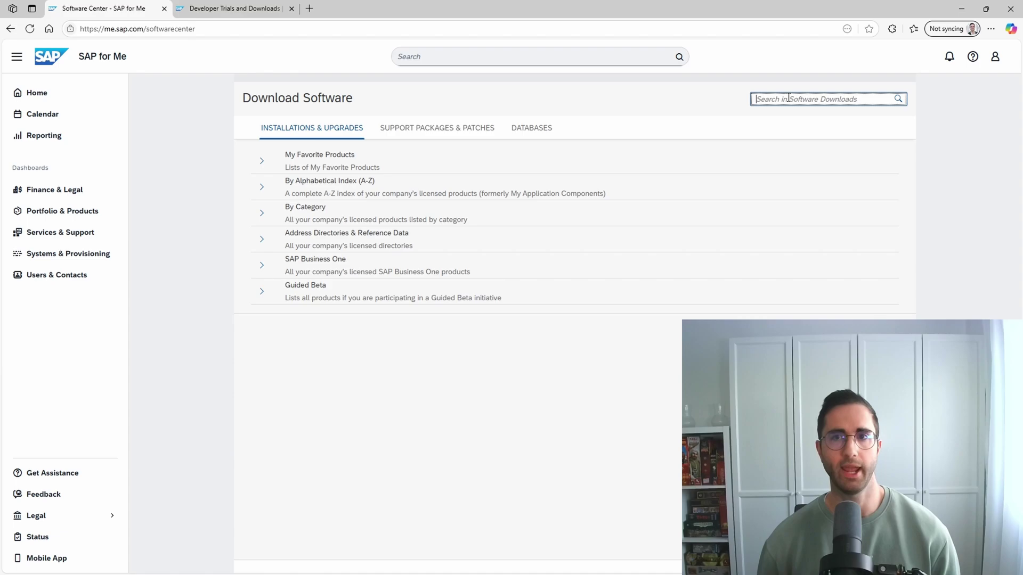
type("SAP GUI 8.00")
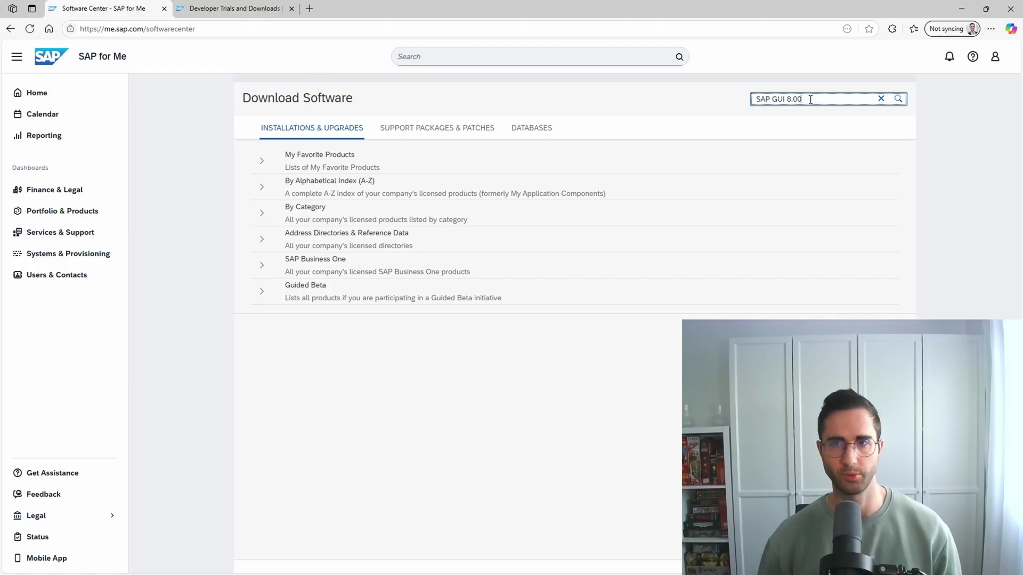
key("Return")
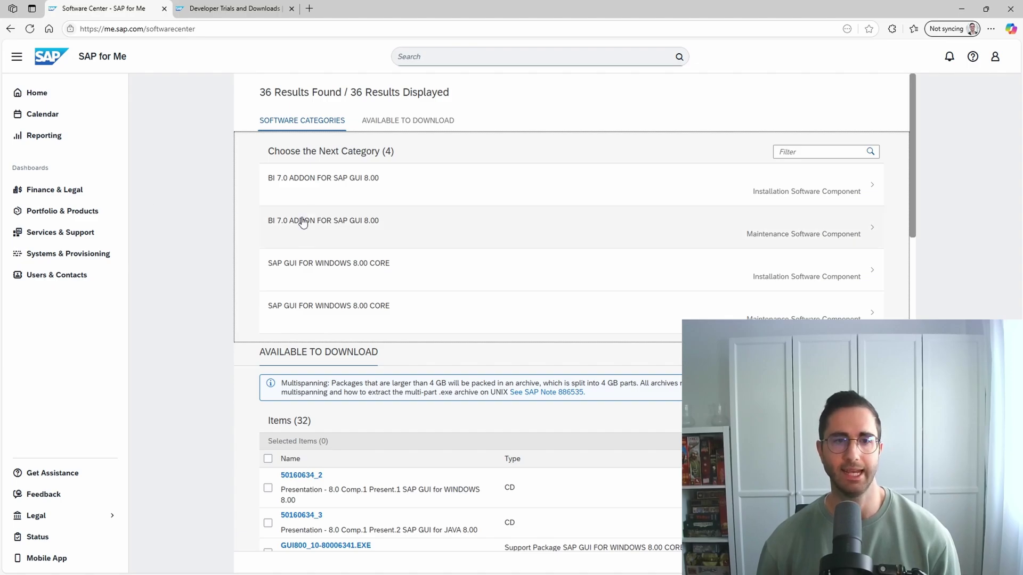
Scroll to the end of the Available to Download list and highlight the PL 9 Hotfix 2 description
scroll(301, 223, "down", 6)
scroll(296, 276, "up", 3)
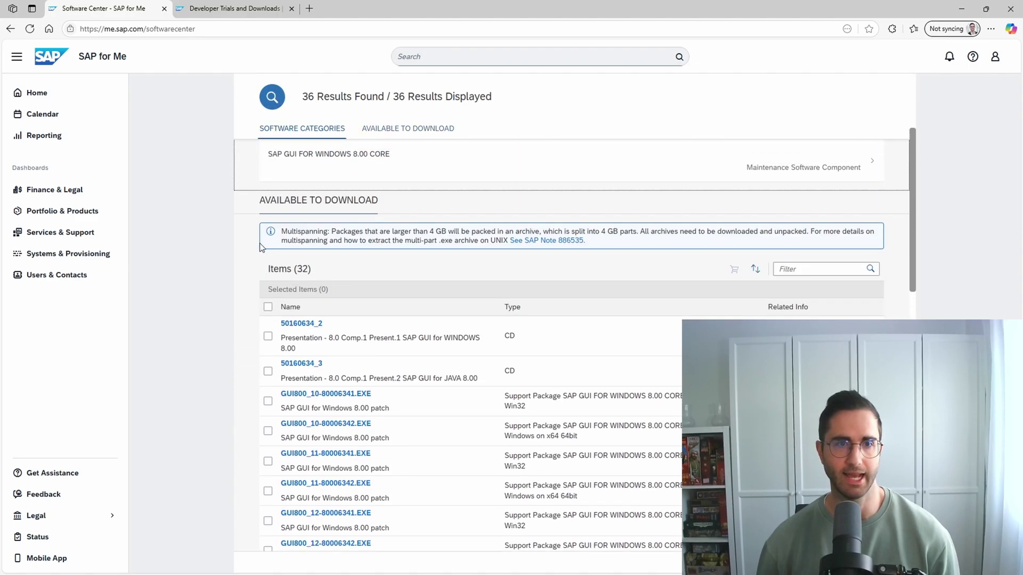
left_click_drag(260, 201, 399, 210)
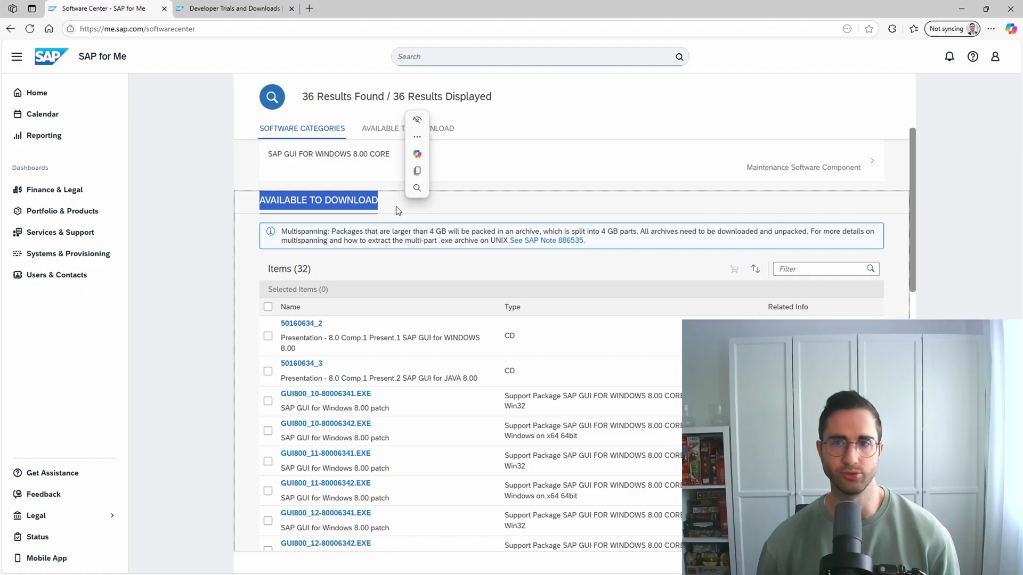
scroll(356, 331, "down", 5)
scroll(358, 332, "down", 9)
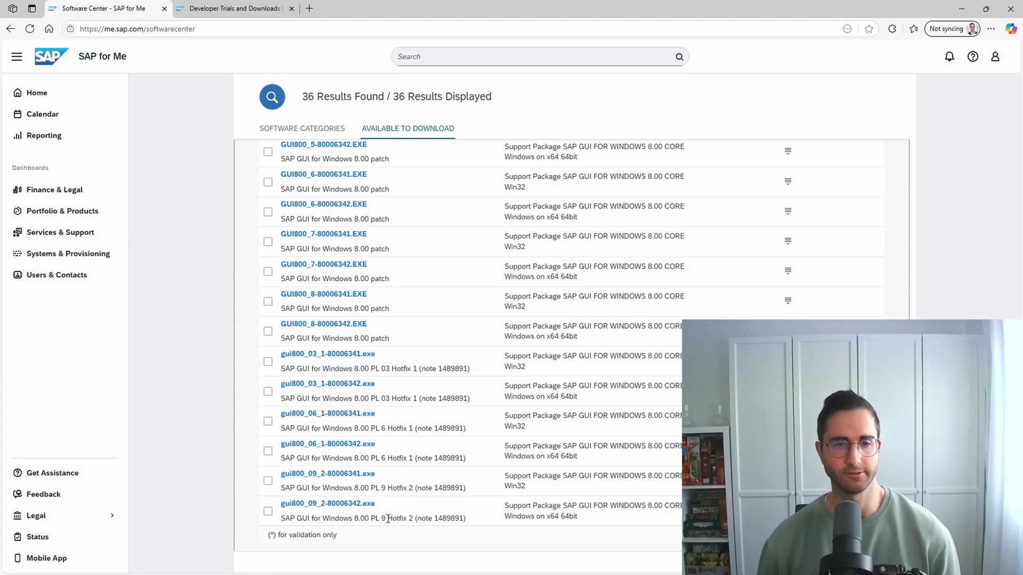
left_click(283, 489)
left_click_drag(283, 489, 476, 490)
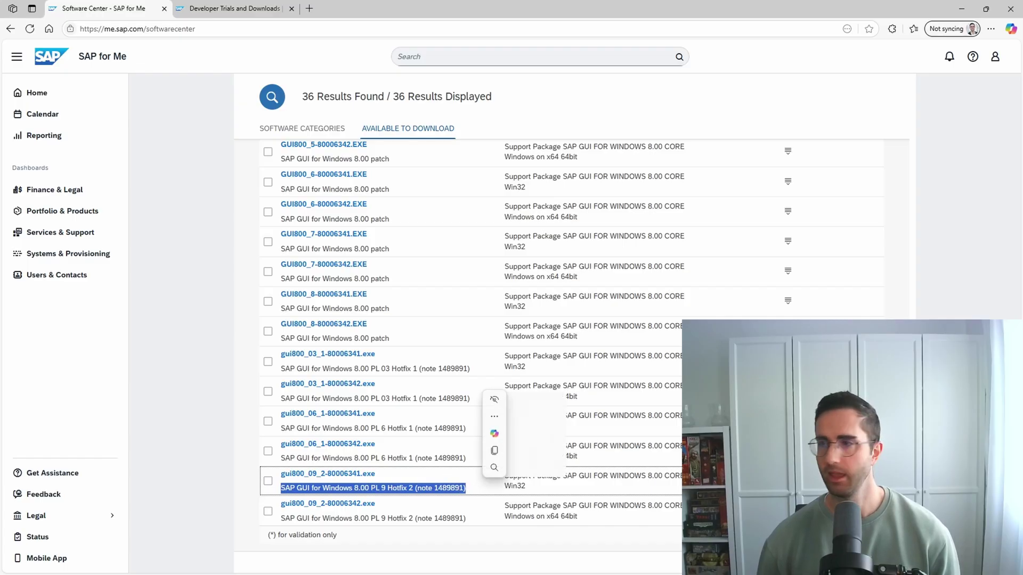
Compare the Win32 and 64bit builds of the PL 9 Hotfix 2 files
key("alt+Tab")
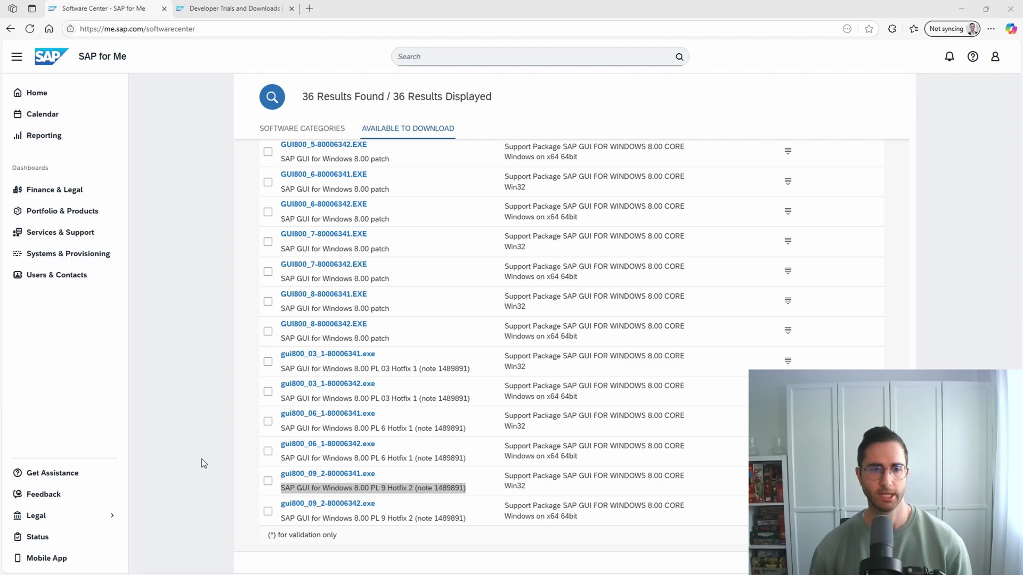
left_click(366, 487)
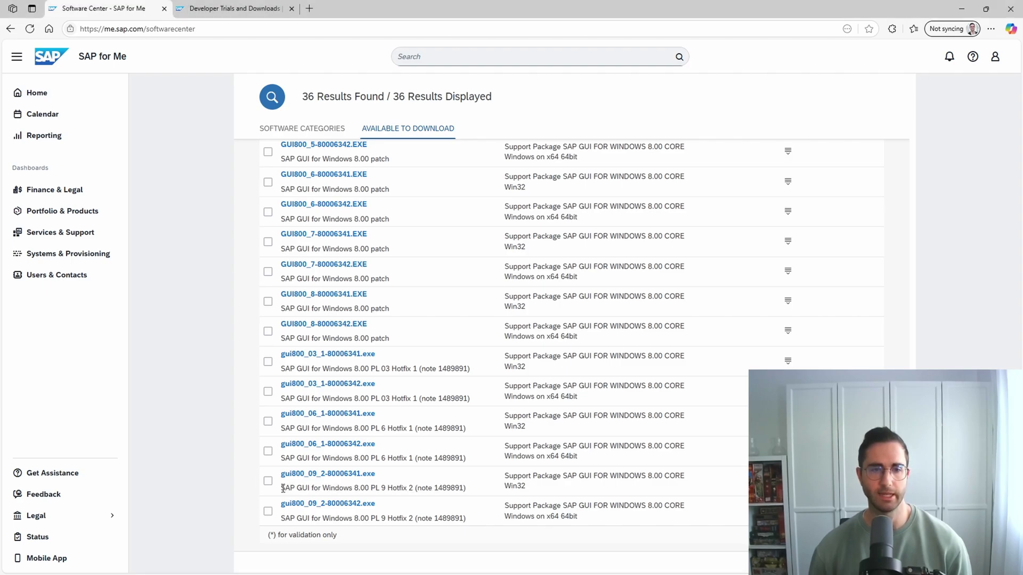
left_click_drag(282, 488, 473, 491)
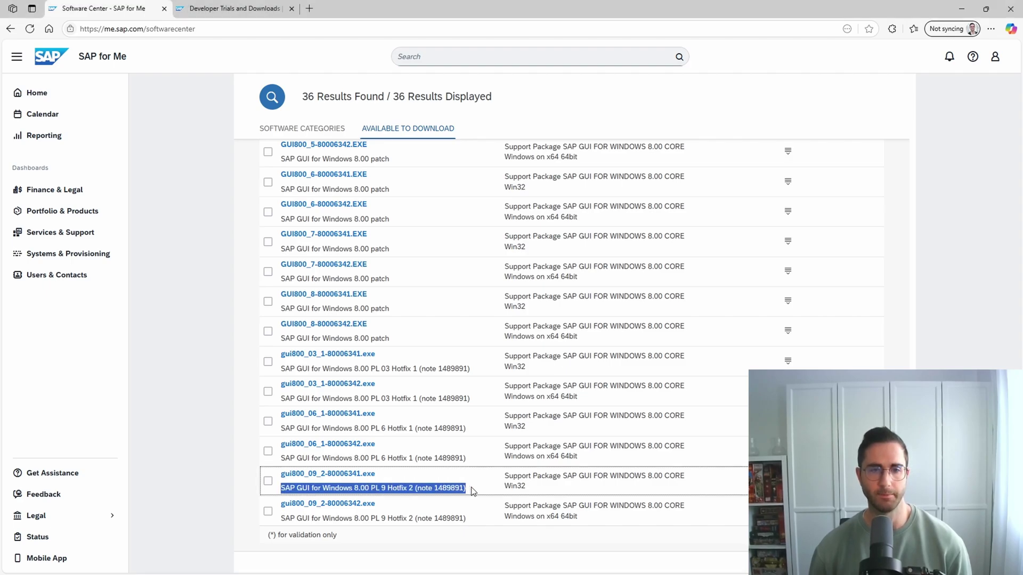
left_click(514, 490)
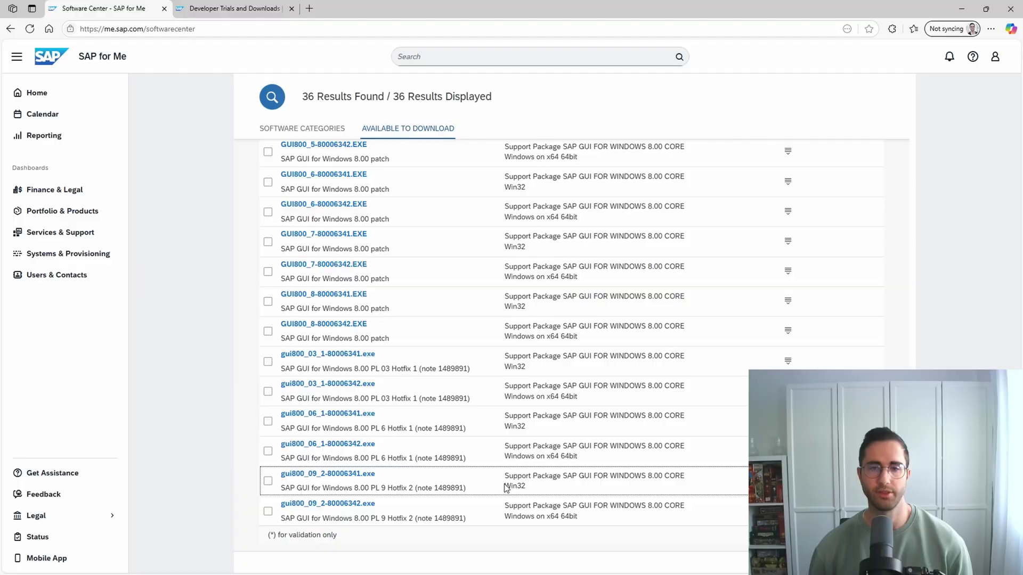
left_click_drag(504, 487, 538, 489)
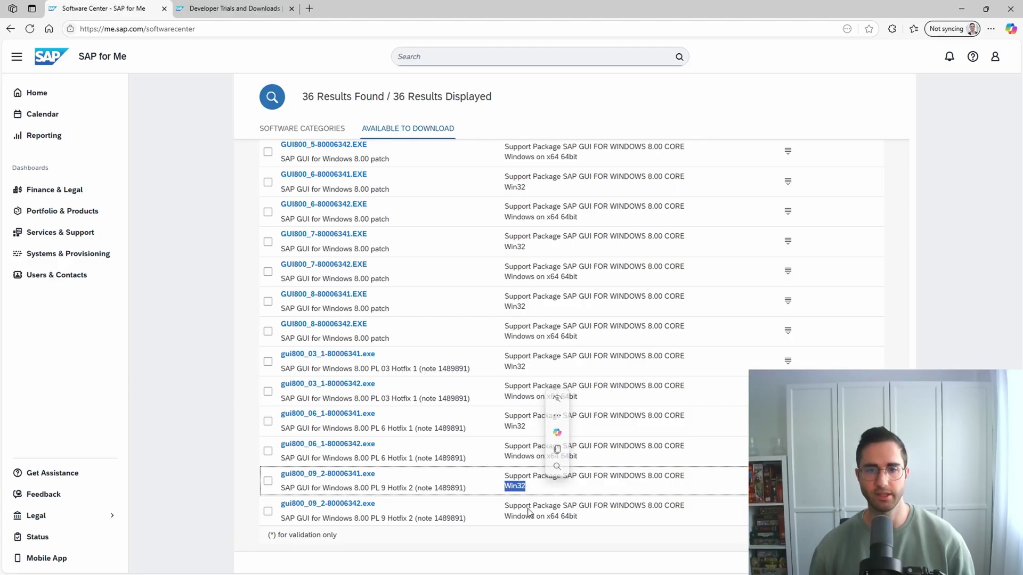
left_click_drag(561, 517, 582, 517)
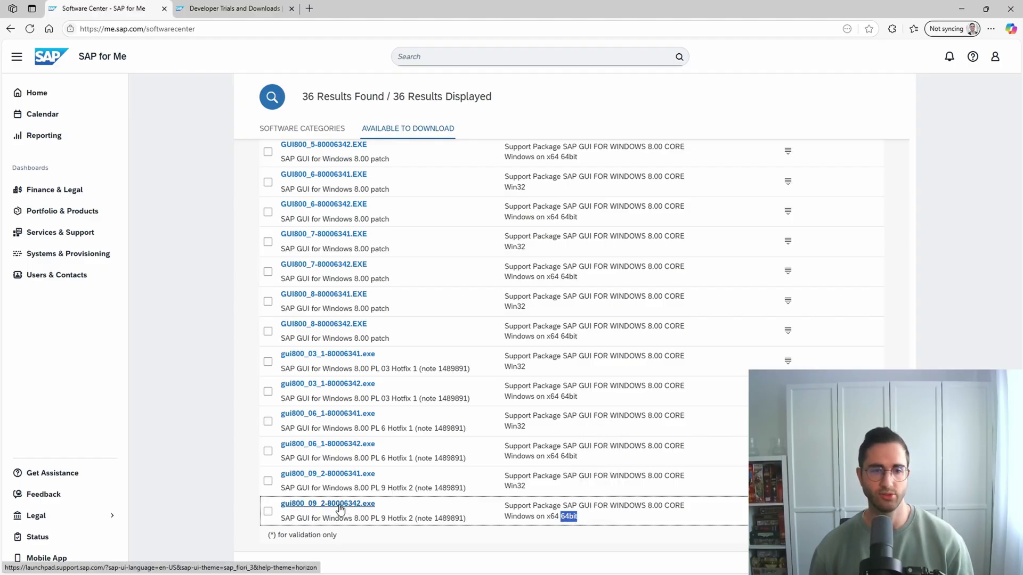
Open Content Info for the 64-bit gui800_09_2-80006342.exe file and check its checksum
left_click(789, 154)
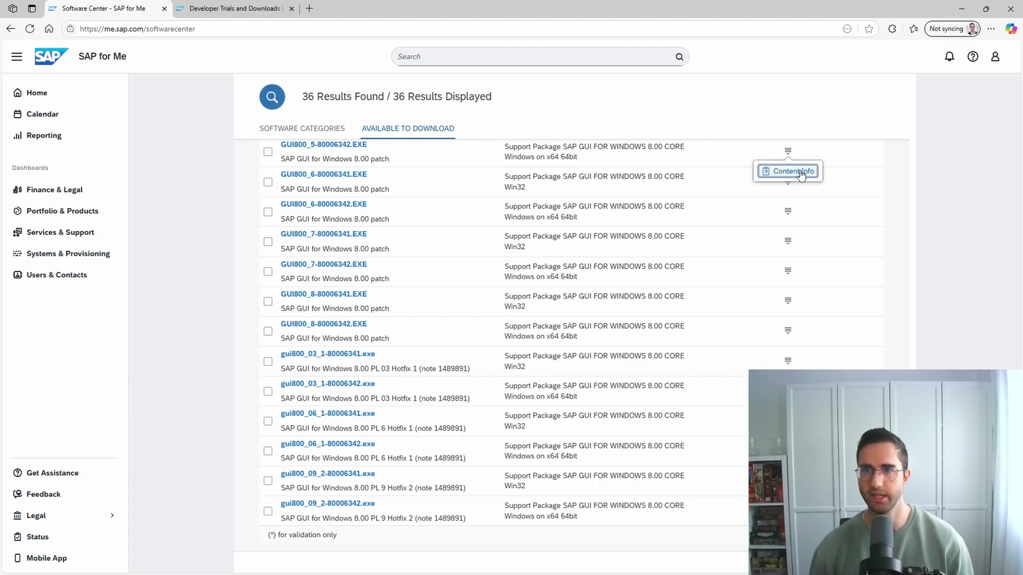
left_click(966, 363)
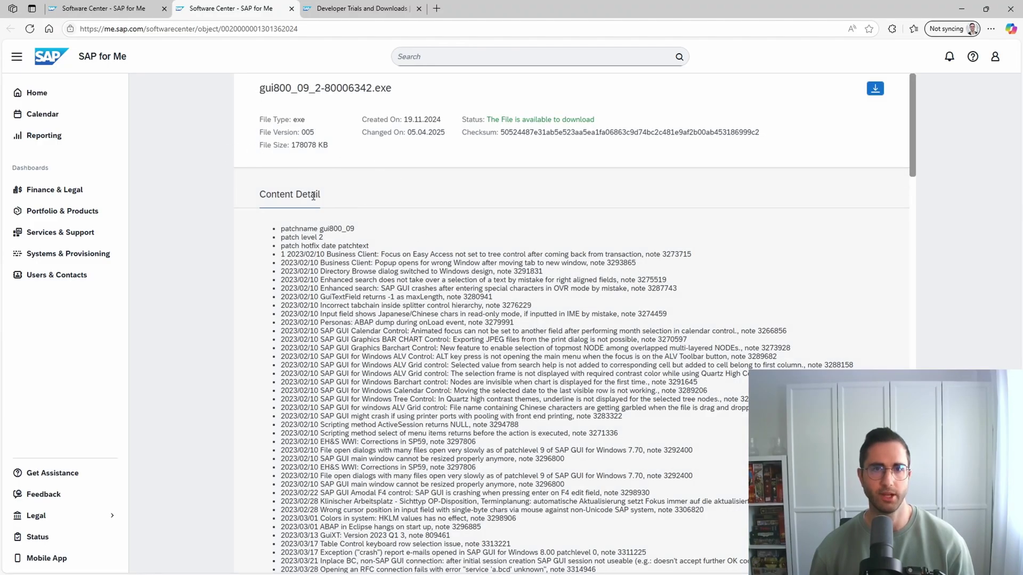
left_click_drag(501, 132, 792, 145)
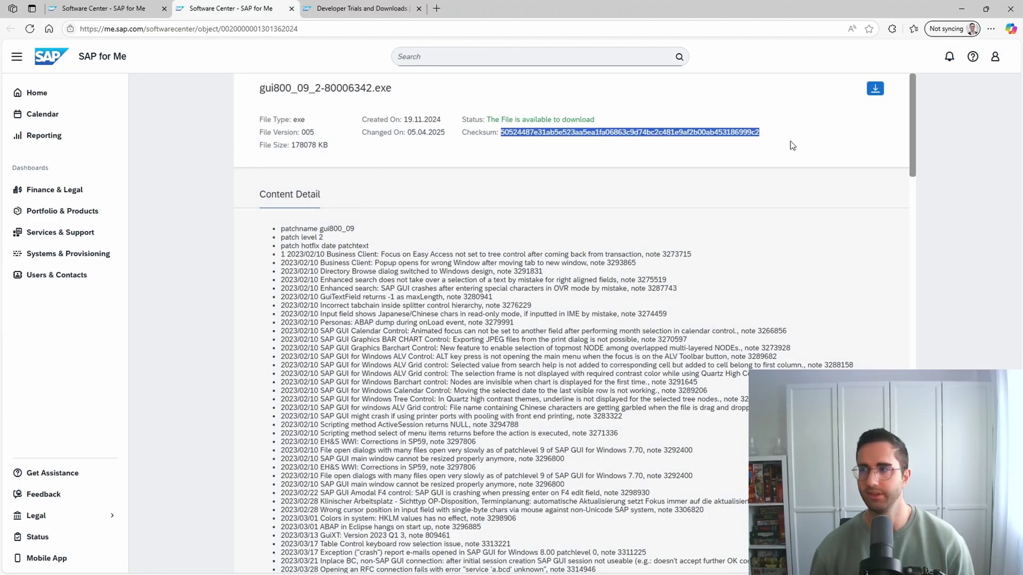
left_click(640, 168)
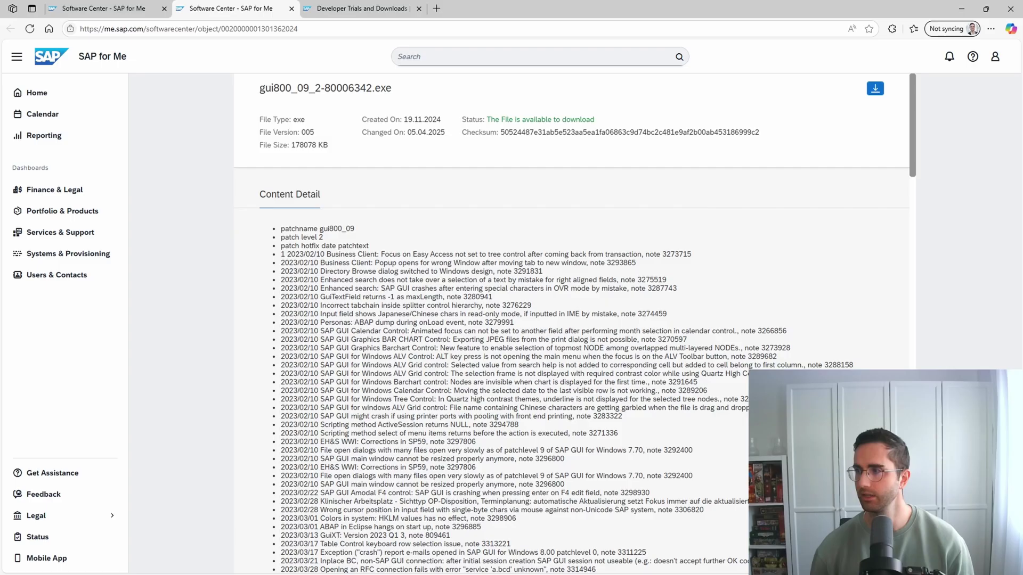
Review the file's Content Detail fix notes, then return to the search results tab
scroll(419, 269, "down", 5)
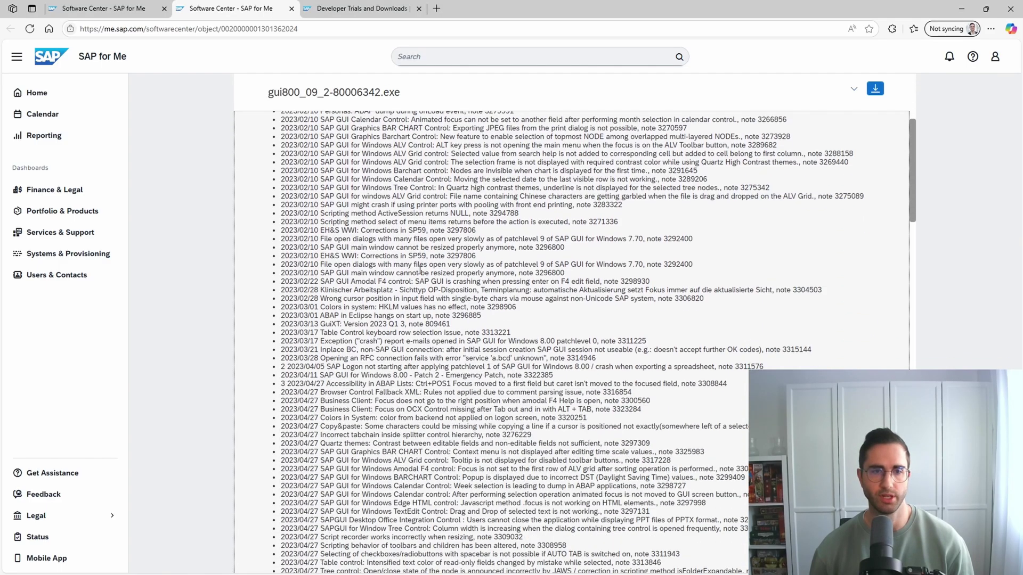
scroll(420, 269, "down", 20)
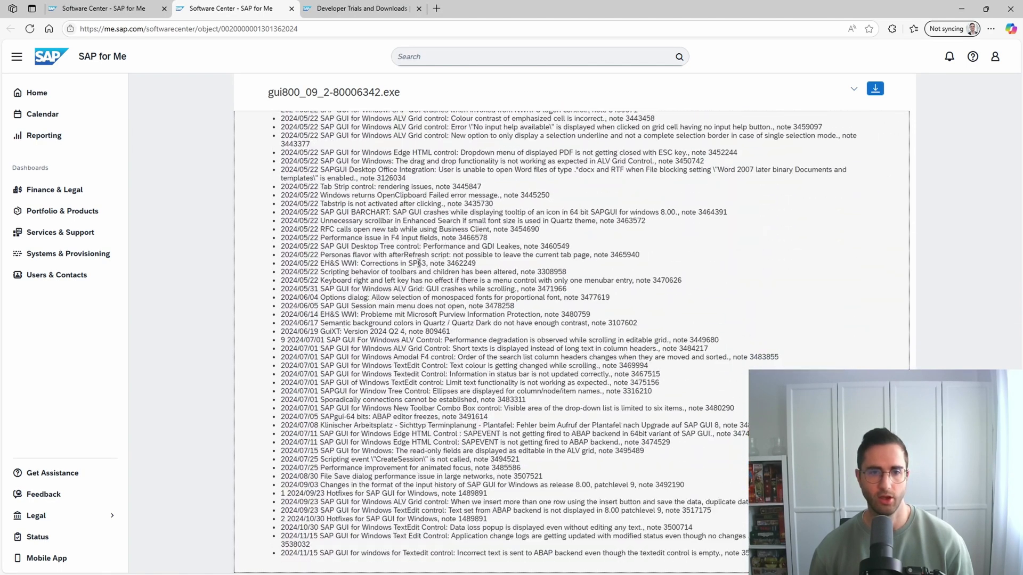
scroll(418, 263, "up", 20)
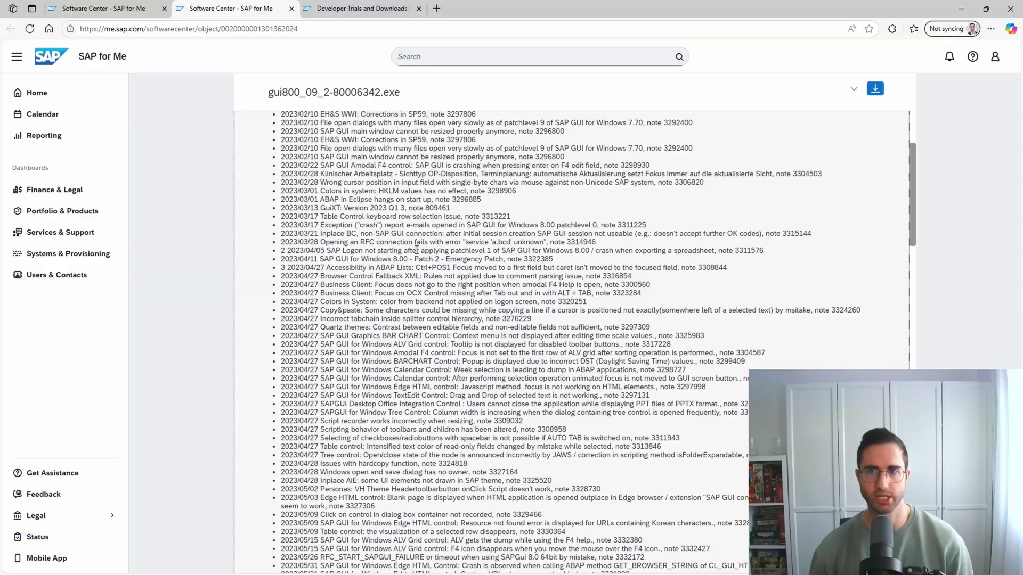
scroll(416, 250, "up", 1)
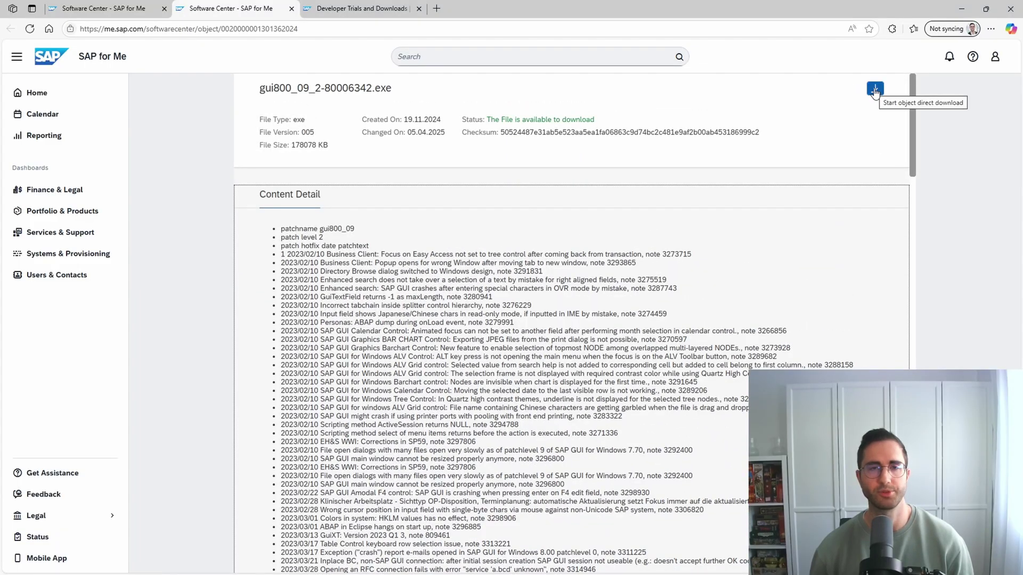
left_click(129, 12)
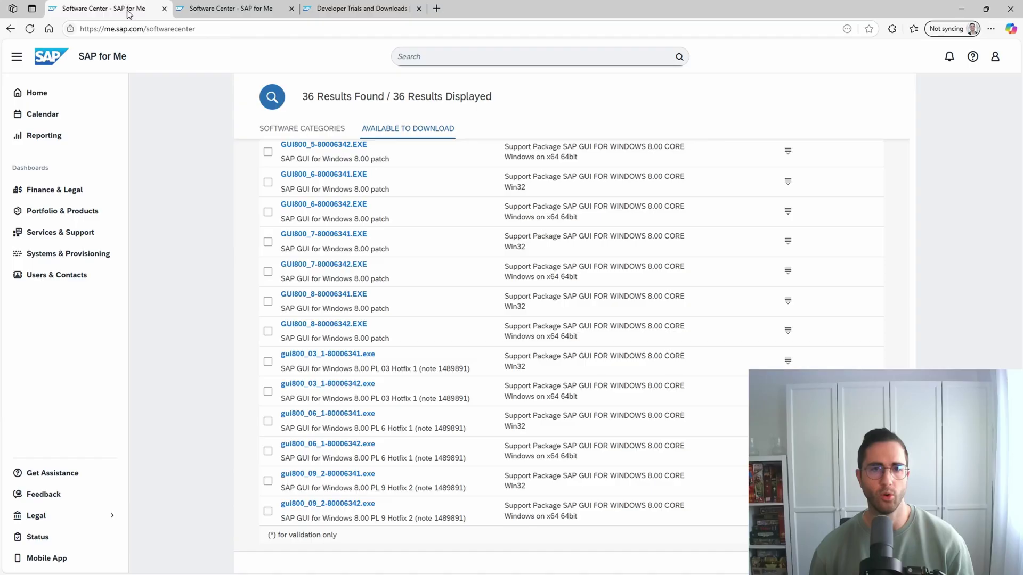
Download gui800_09_2-80006342.exe and run it from Edge's Downloads panel
left_click(341, 509)
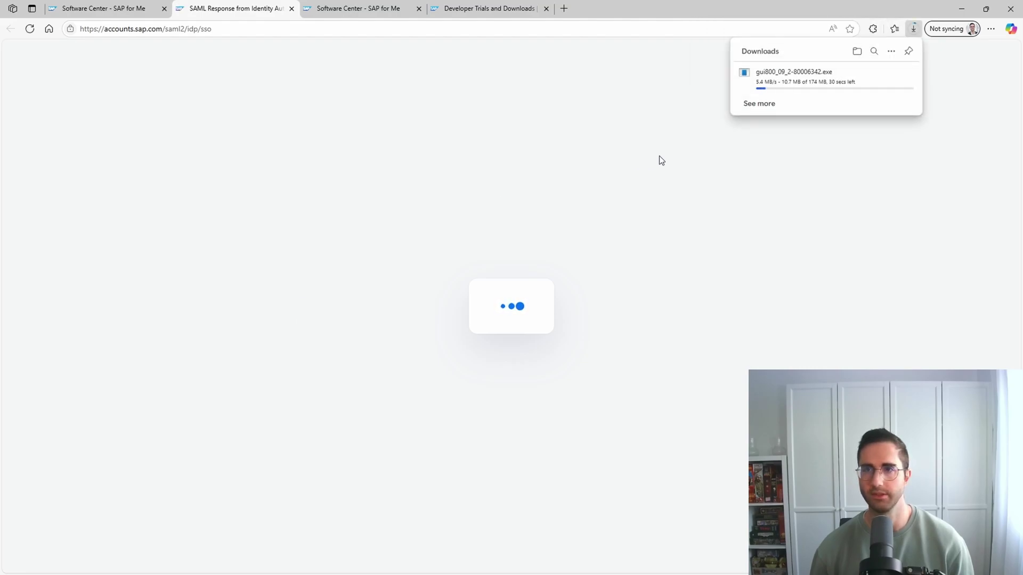
mouse_move(806, 75)
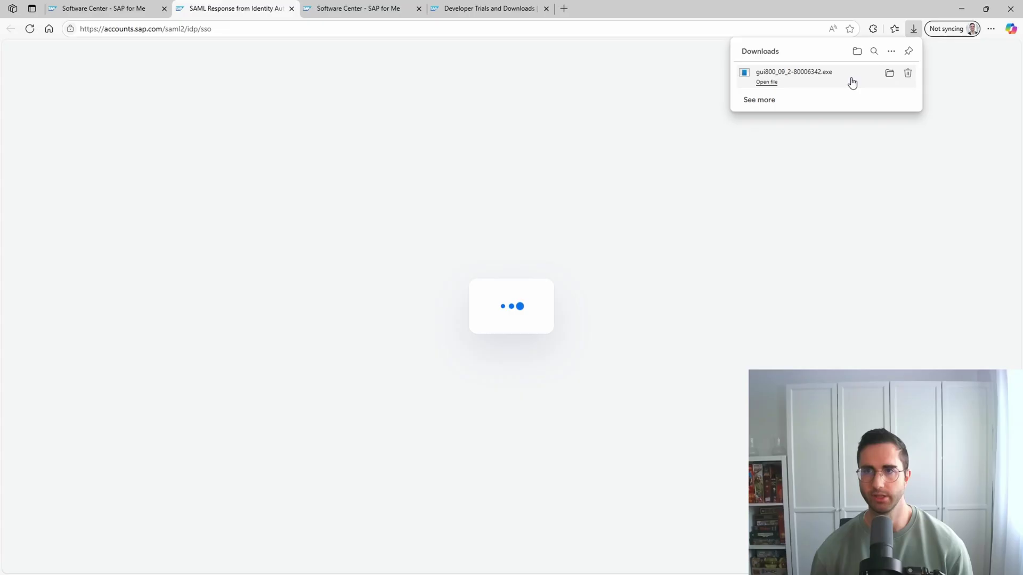
left_click(810, 77)
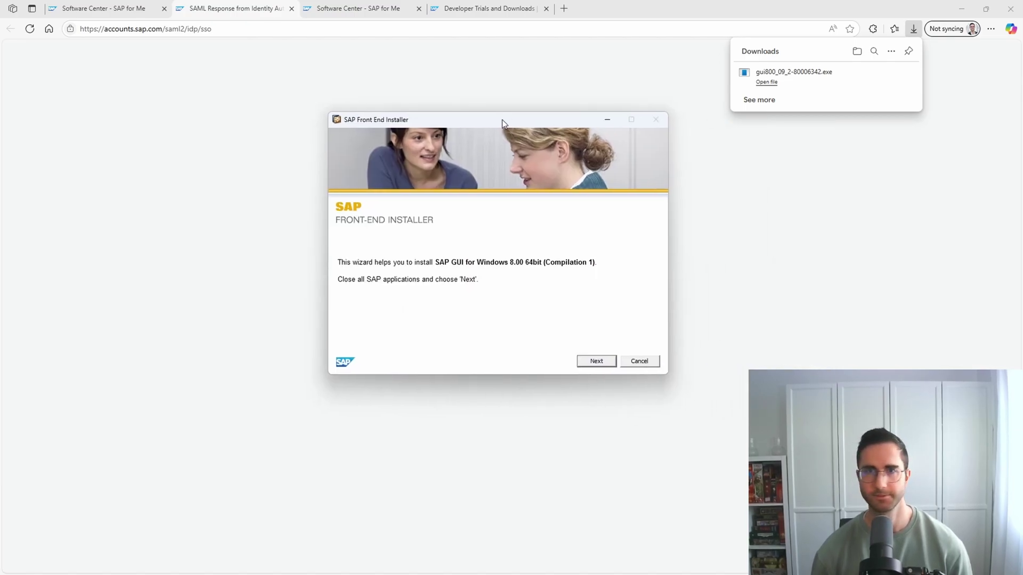
Select SAP GUI for Windows 8.00 64bit in the installer and continue to the target directory
left_click_drag(499, 109, 520, 117)
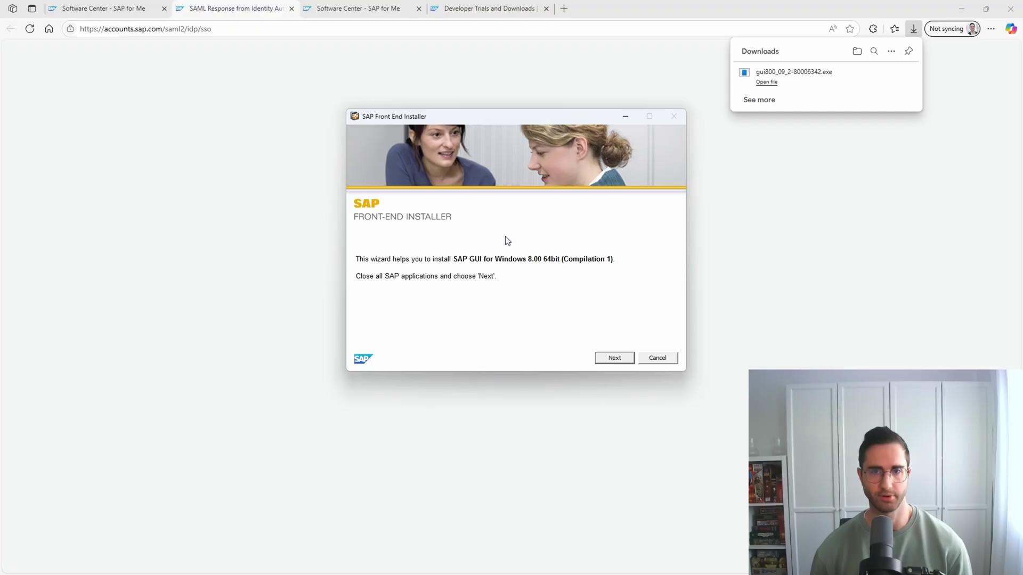
left_click(613, 358)
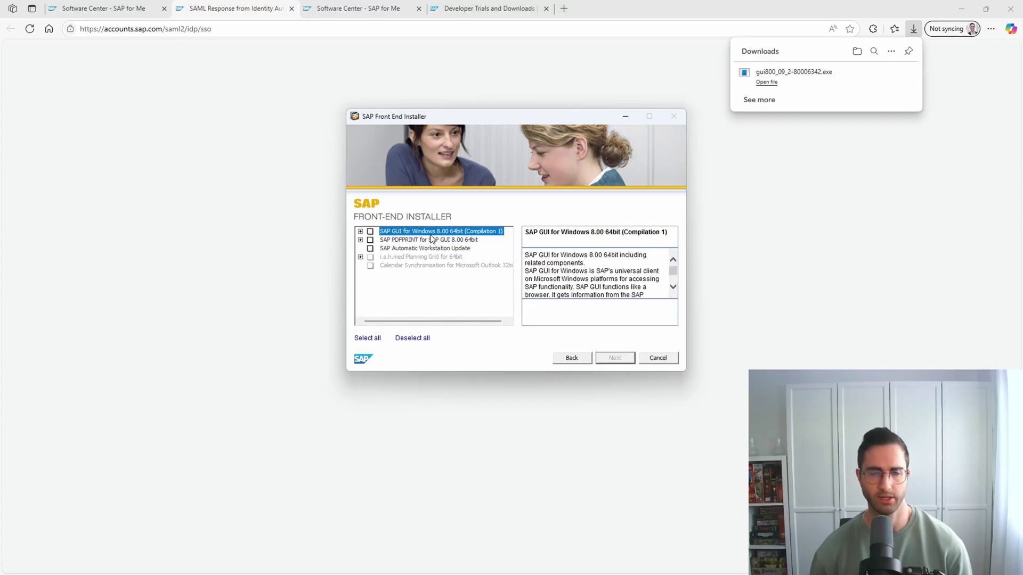
left_click(370, 231)
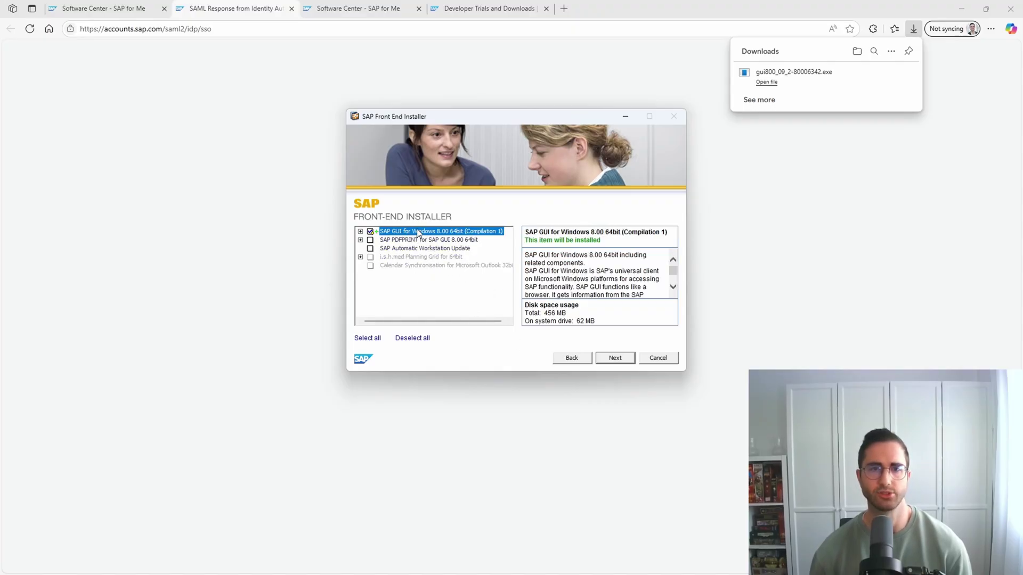
left_click(360, 232)
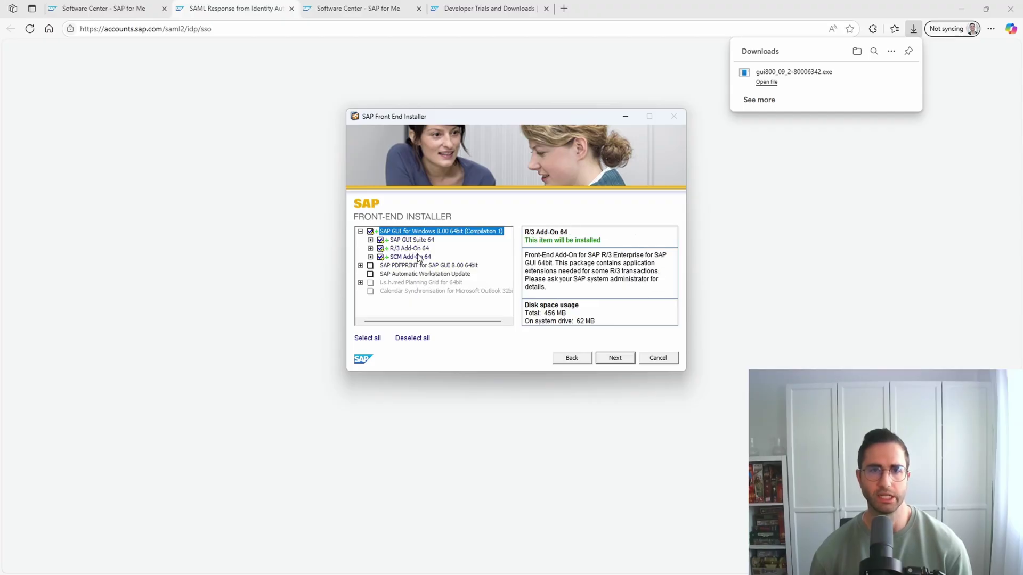
left_click(360, 232)
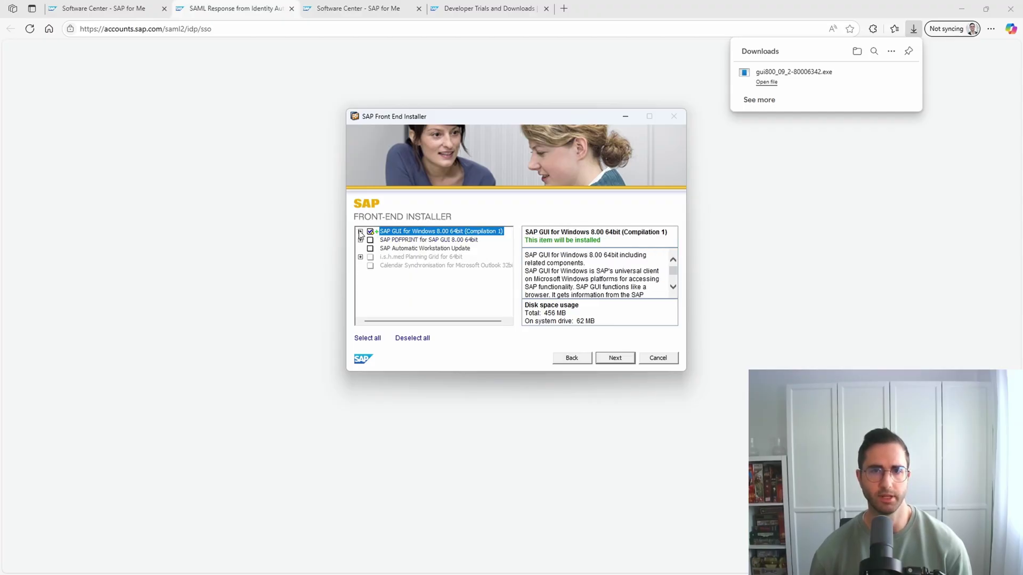
left_click(612, 359)
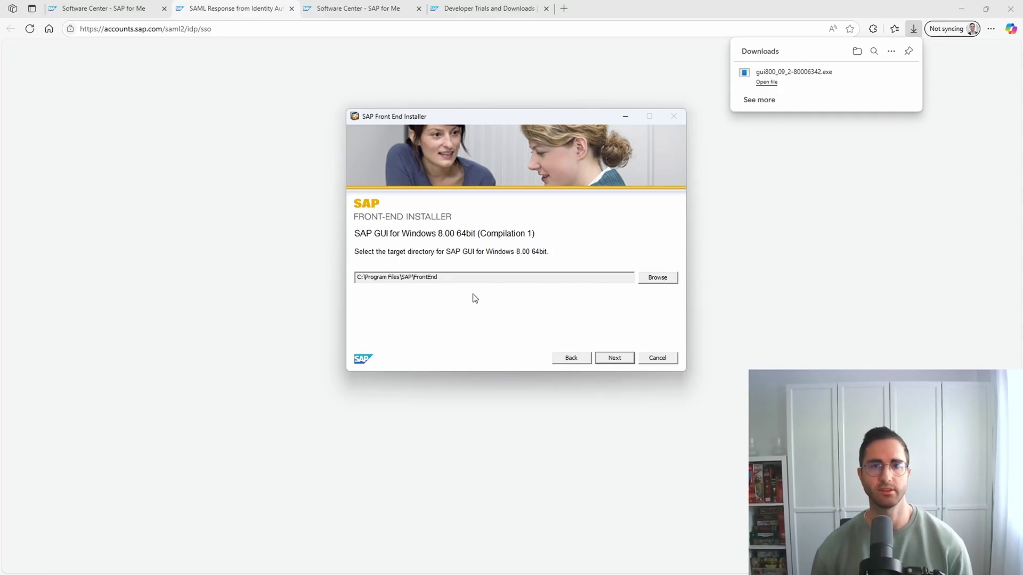
Install SAP GUI 8.00 into C:\Program Files\SAP\FrontEnd and close the finished installer
left_click(614, 358)
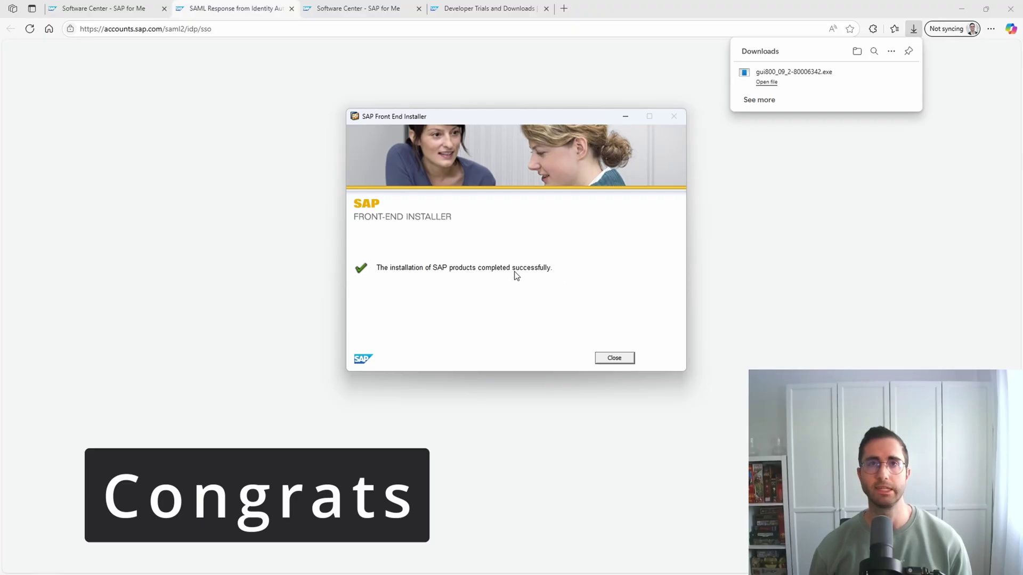
left_click(613, 359)
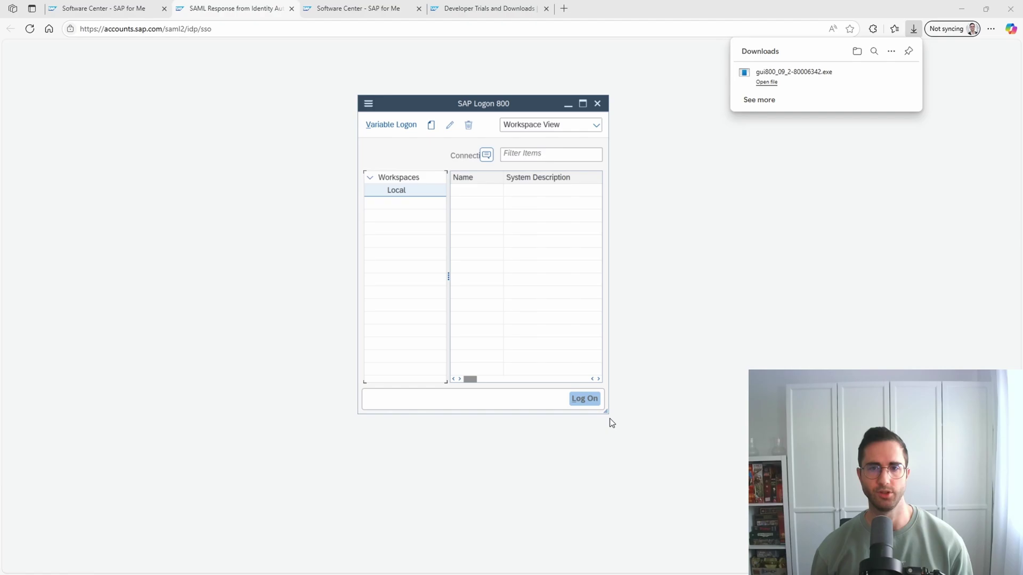
Enlarge the SAP Logon window to show more columns and move it left
left_click_drag(608, 413, 825, 438)
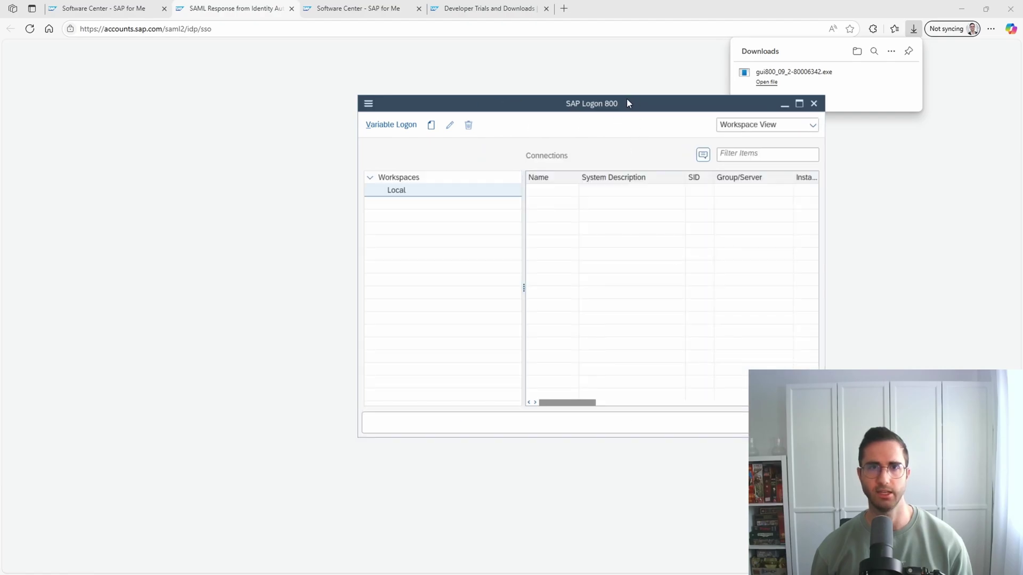
left_click_drag(626, 103, 500, 108)
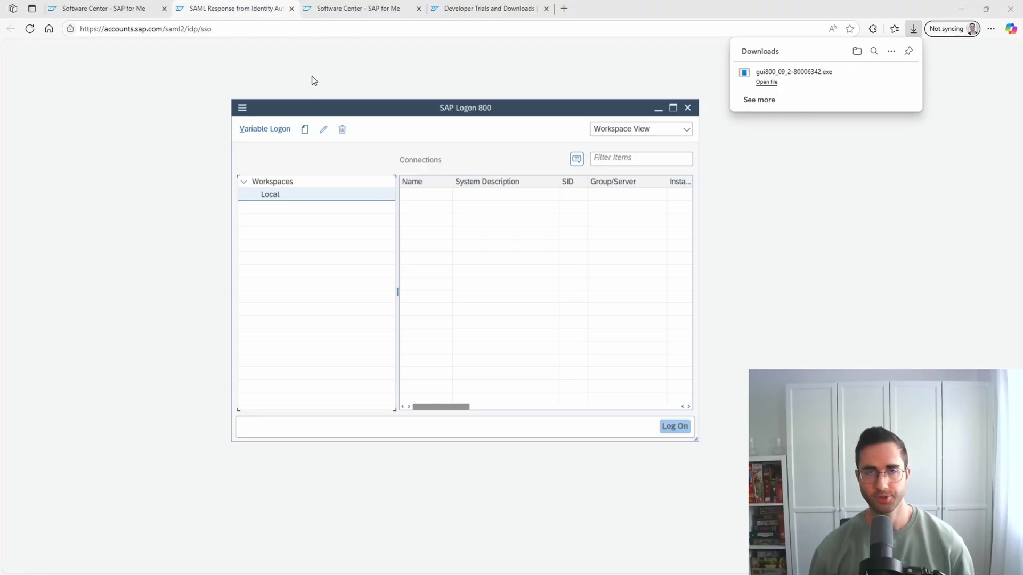
Go to the SAP Developer Trials and Downloads page in the browser, scrolled to the top
left_click(288, 71)
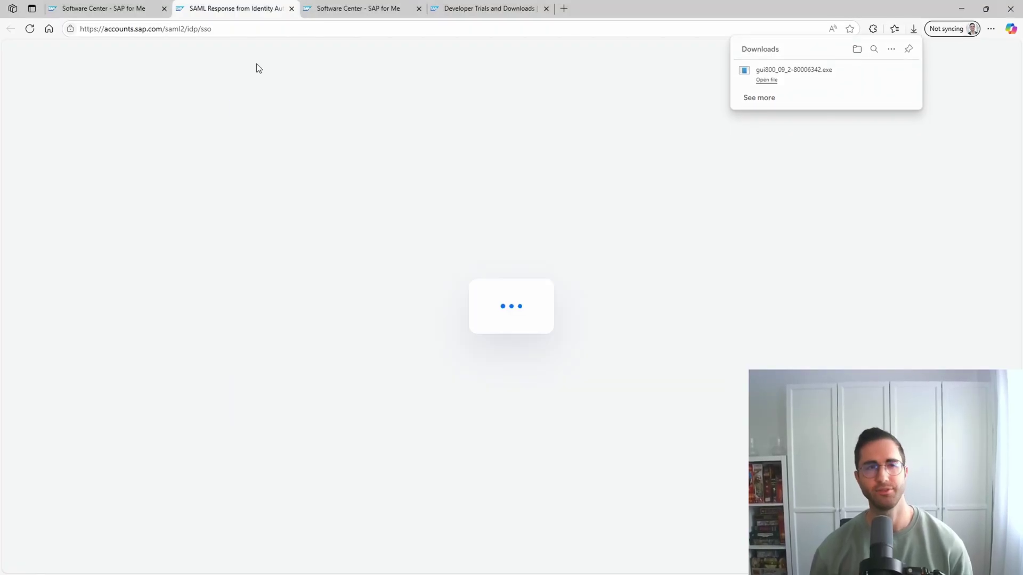
left_click(113, 14)
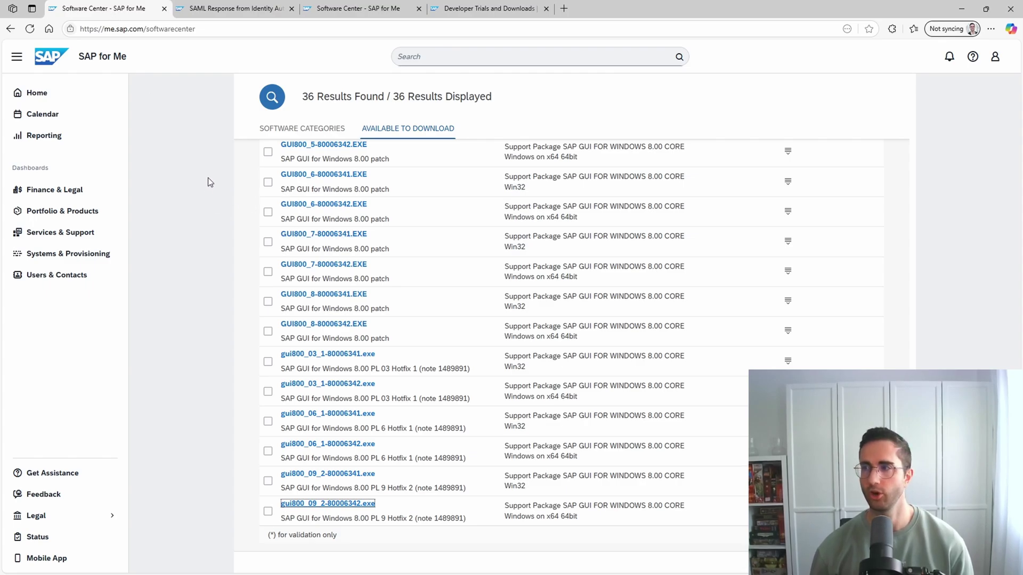
left_click(477, 12)
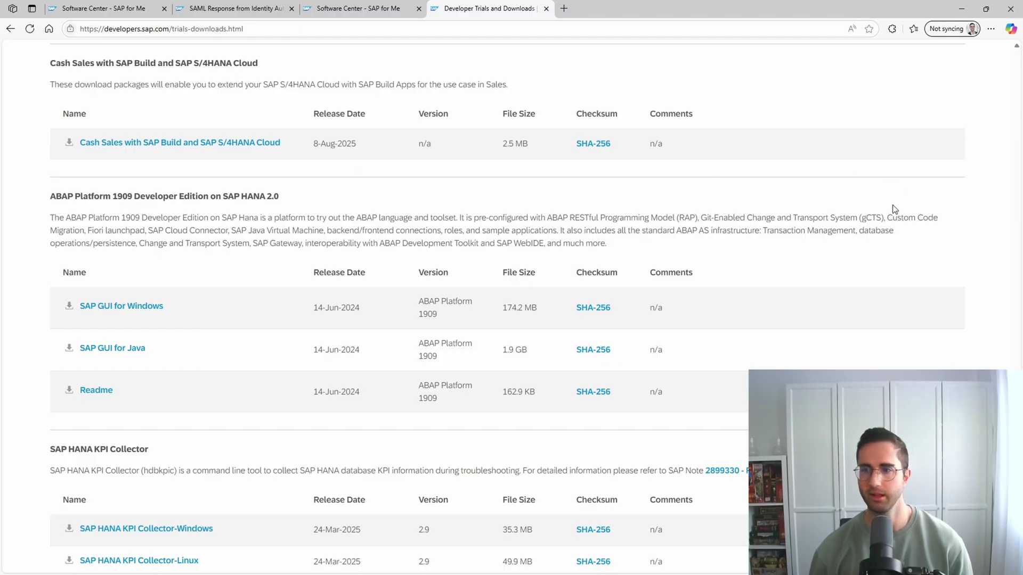
scroll(336, 215, "up", 20)
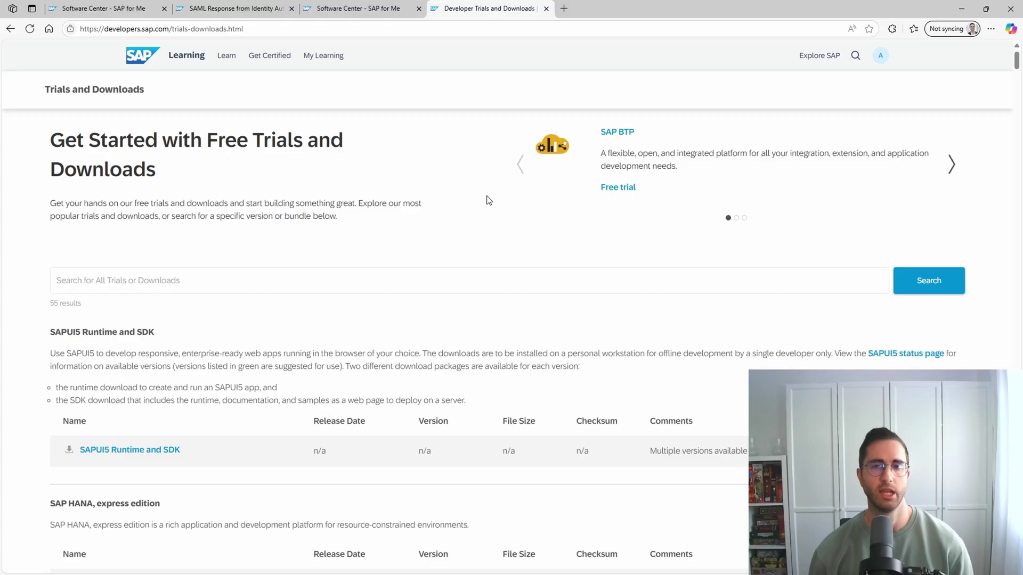
Search trials and downloads for 'sap gui' and locate the 174.2 MB SAP GUI for Windows download
left_click(210, 280)
type("sap gui")
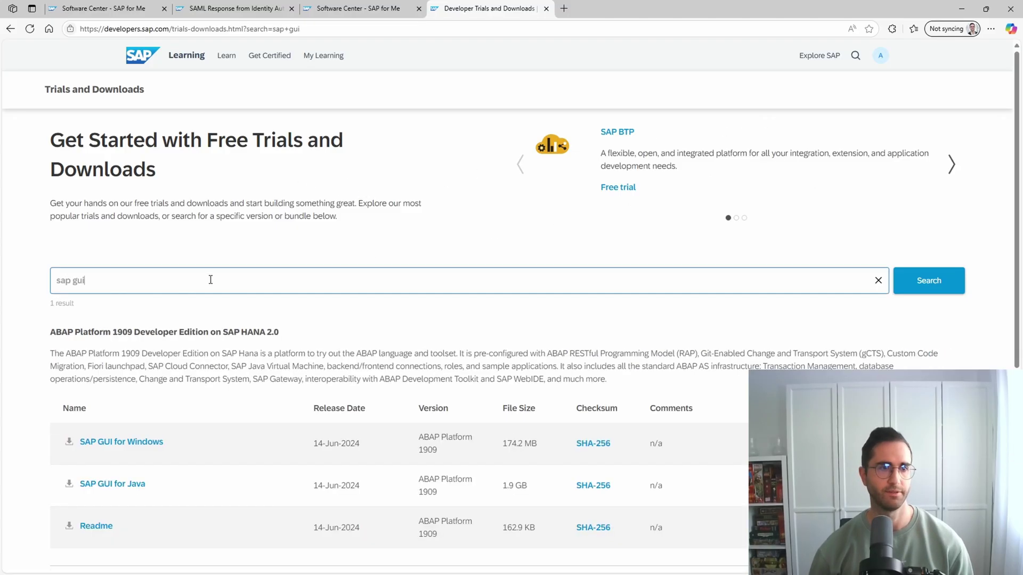
left_click(32, 326)
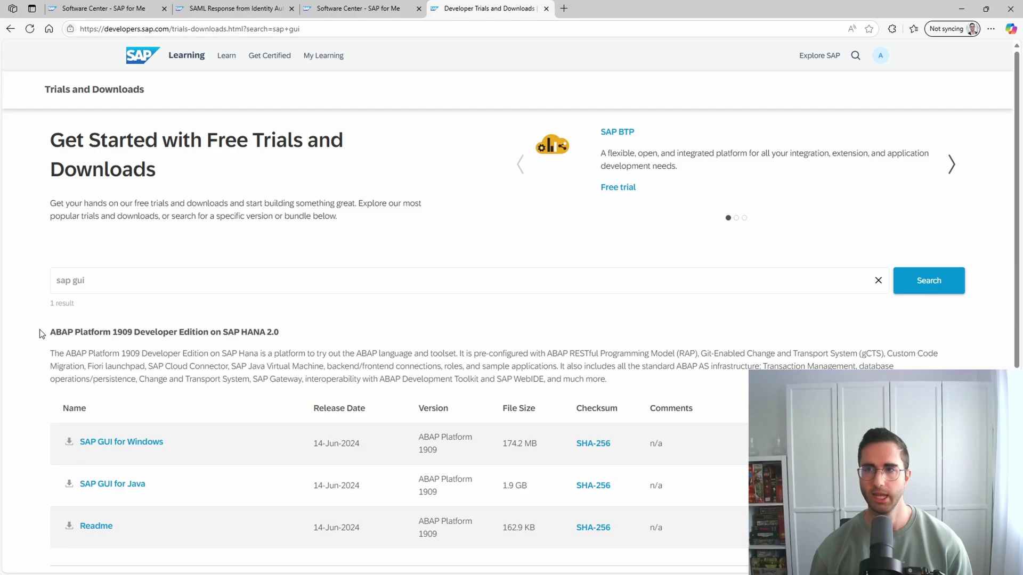
scroll(43, 332, "down", 3)
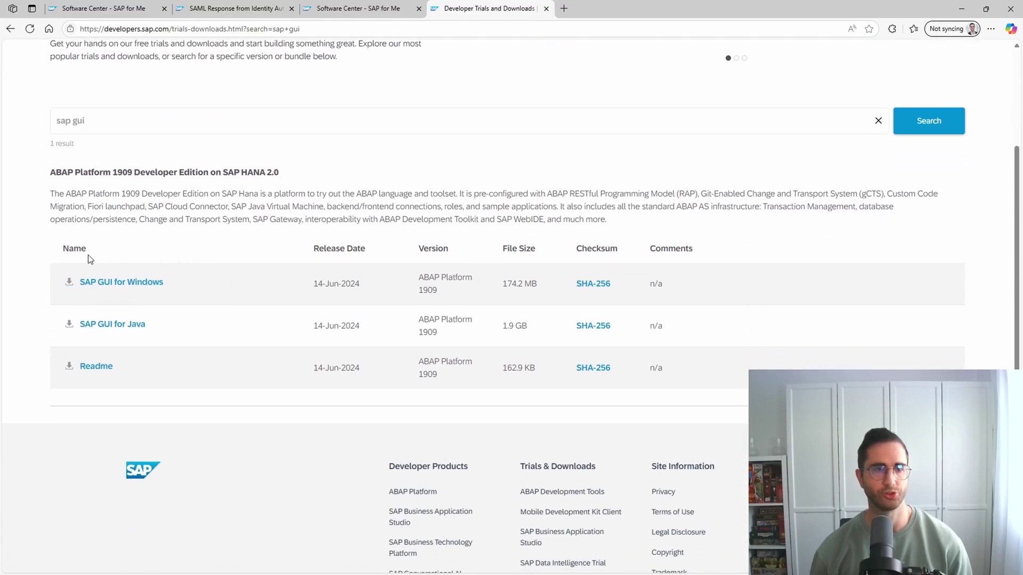
left_click_drag(38, 276, 674, 288)
left_click(724, 289)
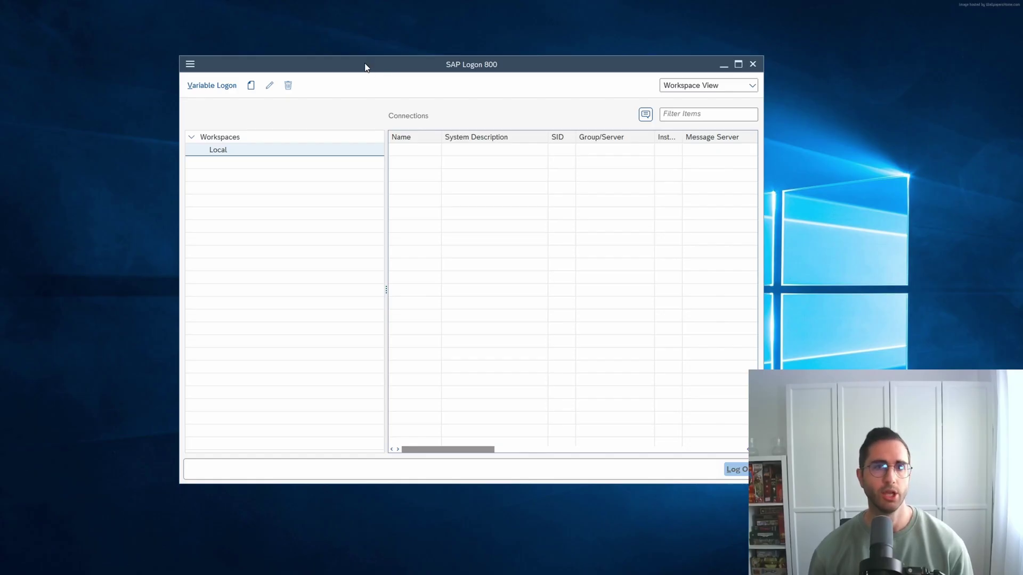
Change the SAP GUI theme to SAP Signature Theme in the SAP GUI Options Theme Settings
left_click(190, 65)
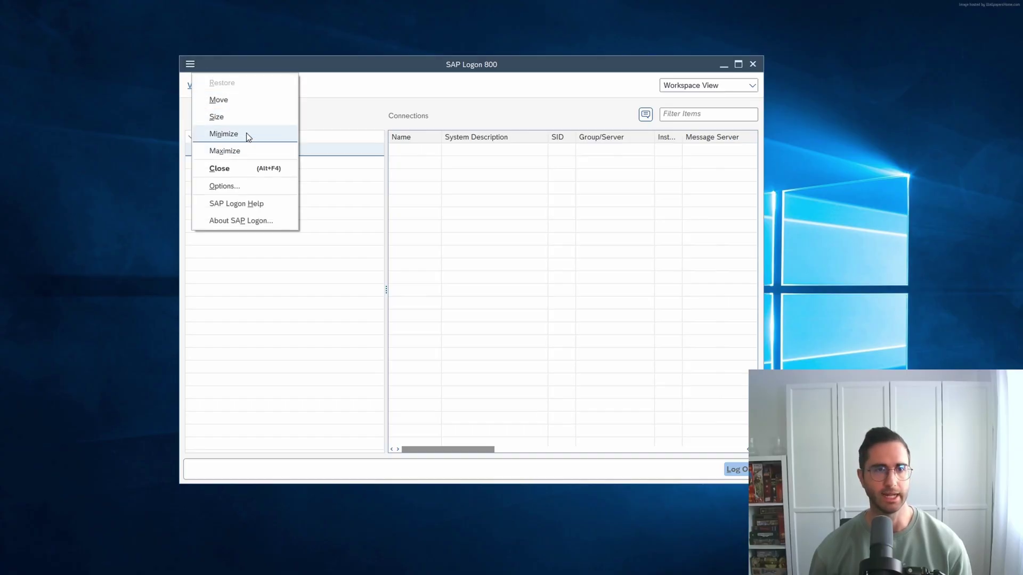
left_click(258, 192)
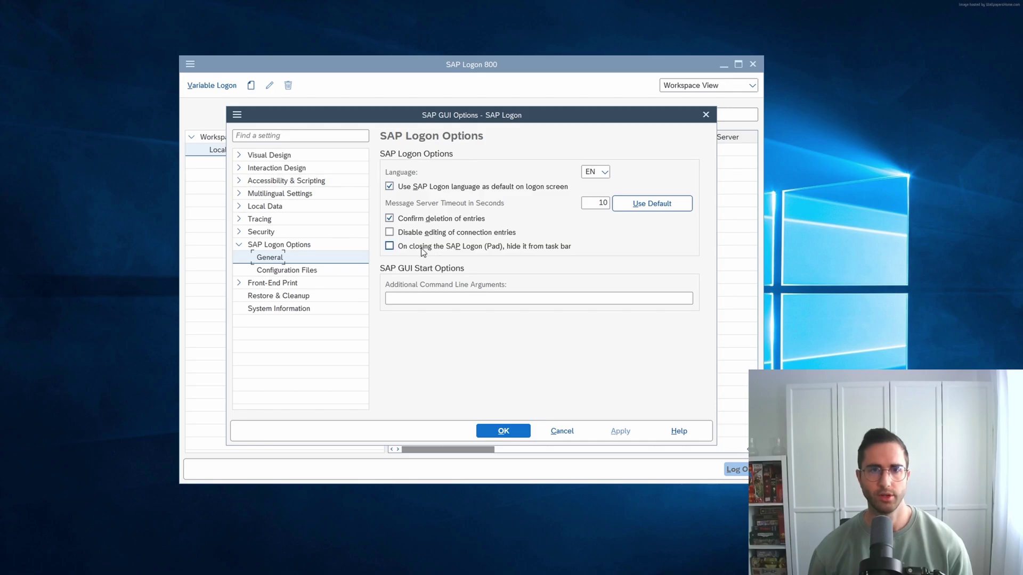
left_click(269, 156)
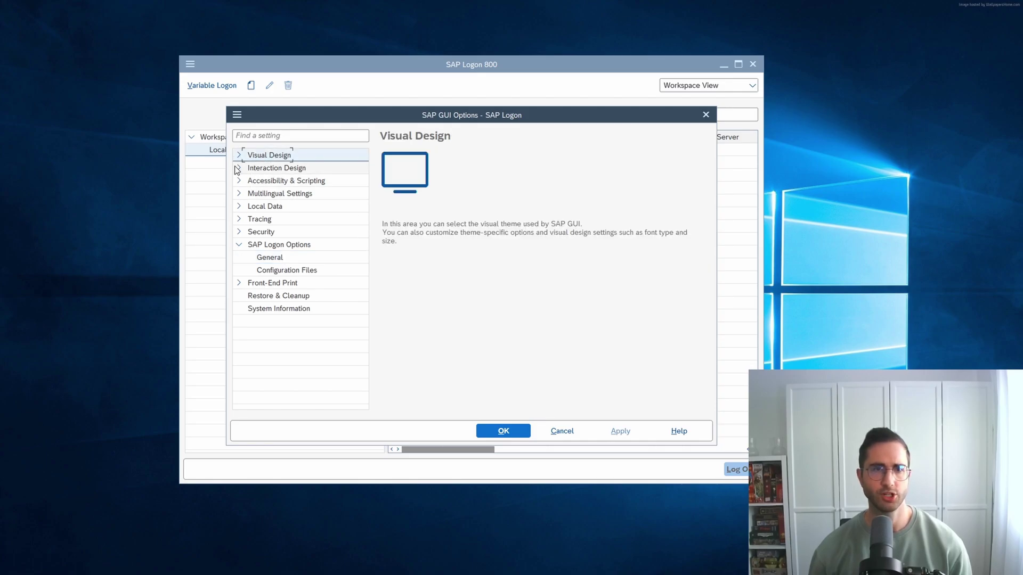
left_click(239, 155)
left_click(284, 168)
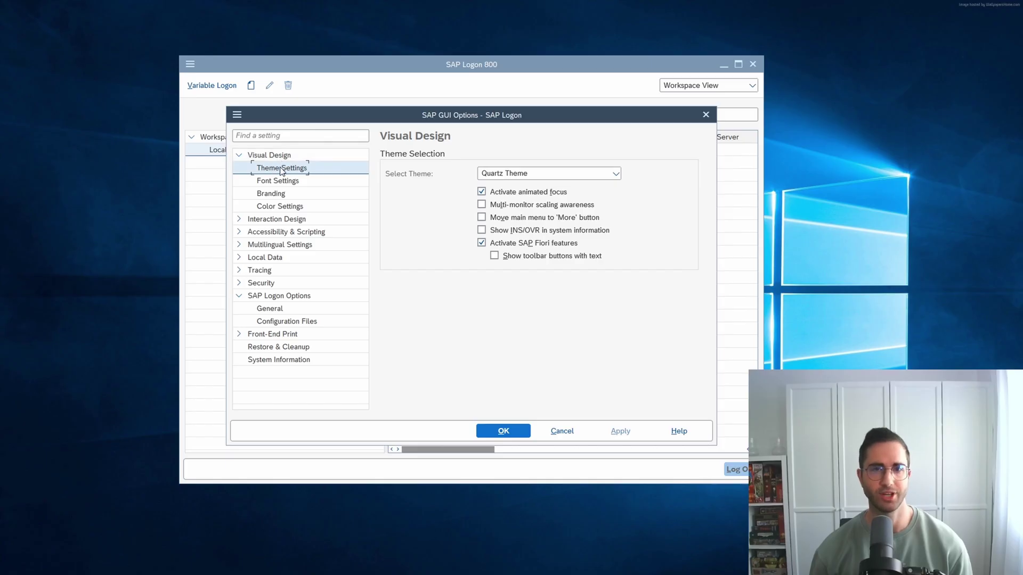
left_click(577, 178)
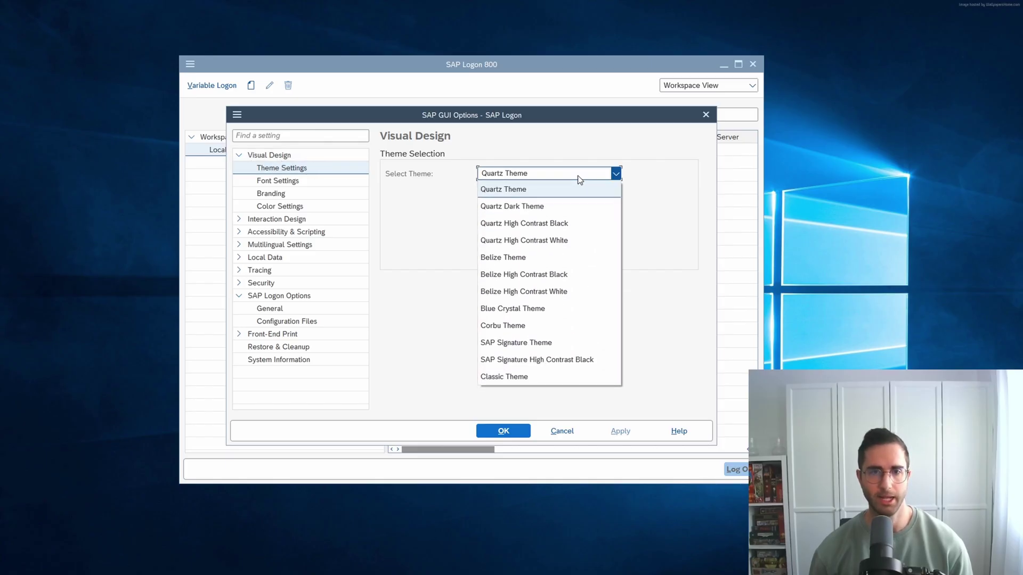
left_click(519, 343)
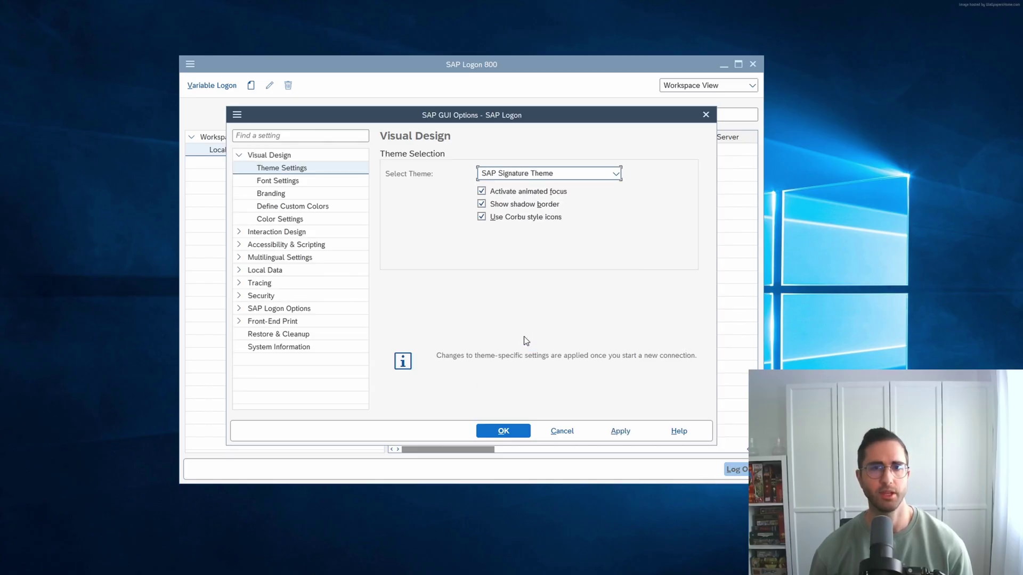
left_click(620, 432)
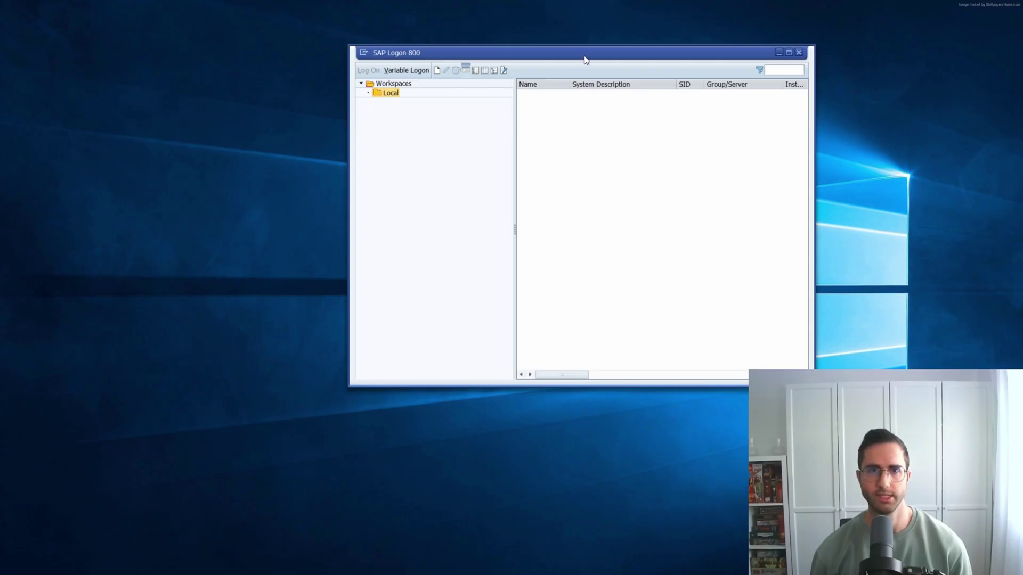
Move the logon window and open SAP GUI Options from its system menu
left_click_drag(586, 59, 514, 93)
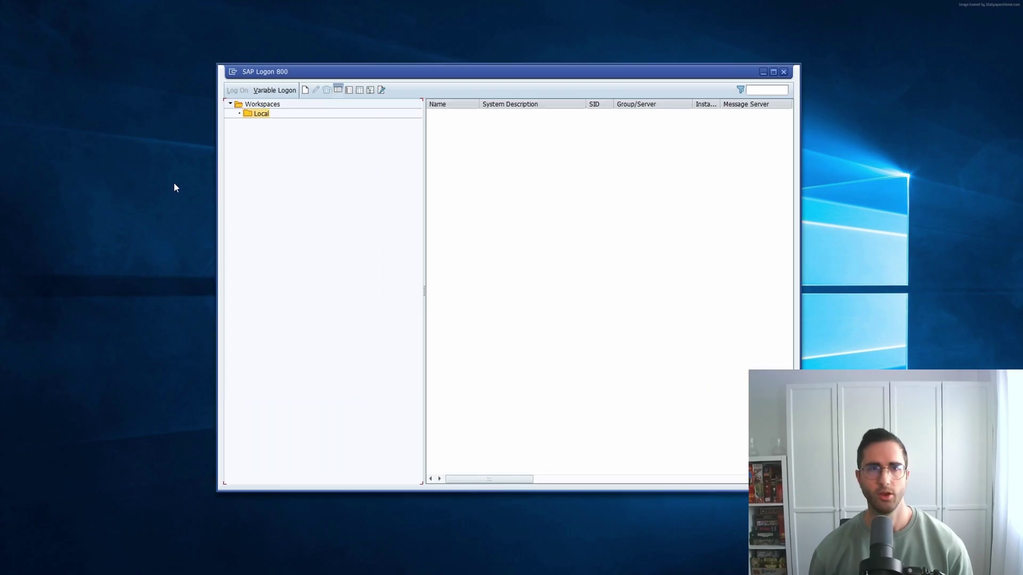
left_click(233, 73)
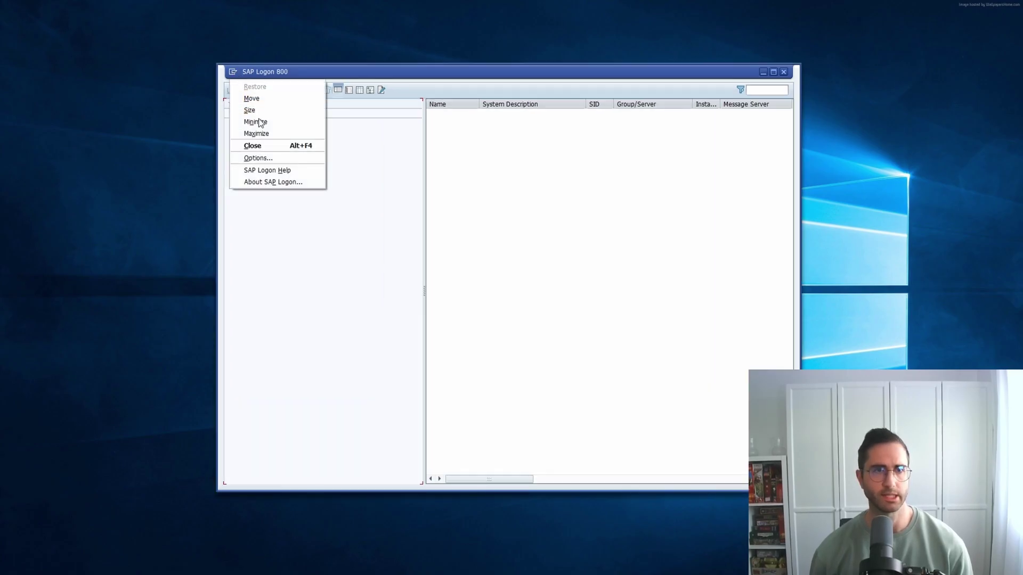
left_click(270, 158)
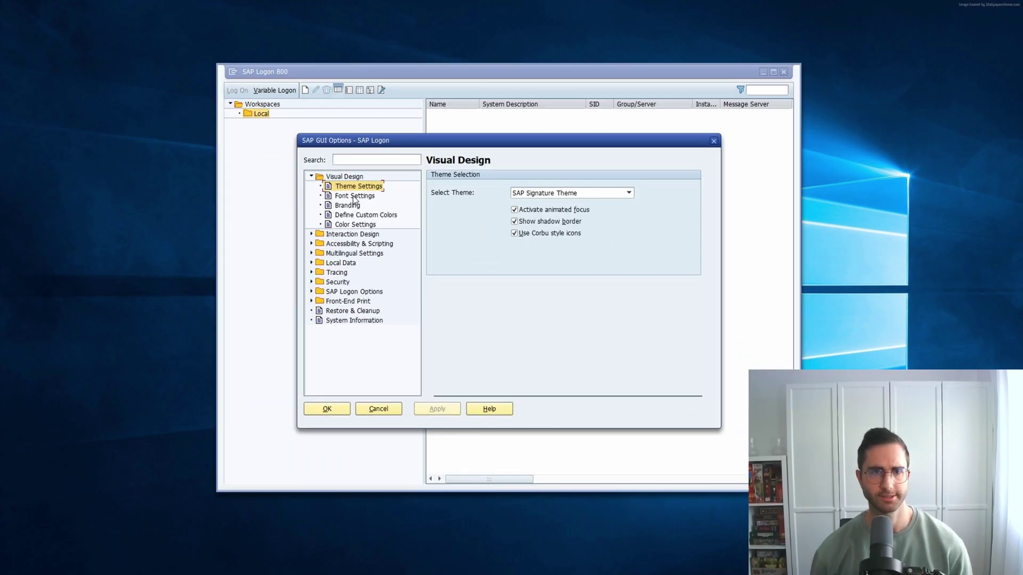
Review the Font Settings, Branding, Define Custom Colors and Color Settings pages, then collapse Visual Design
left_click(355, 197)
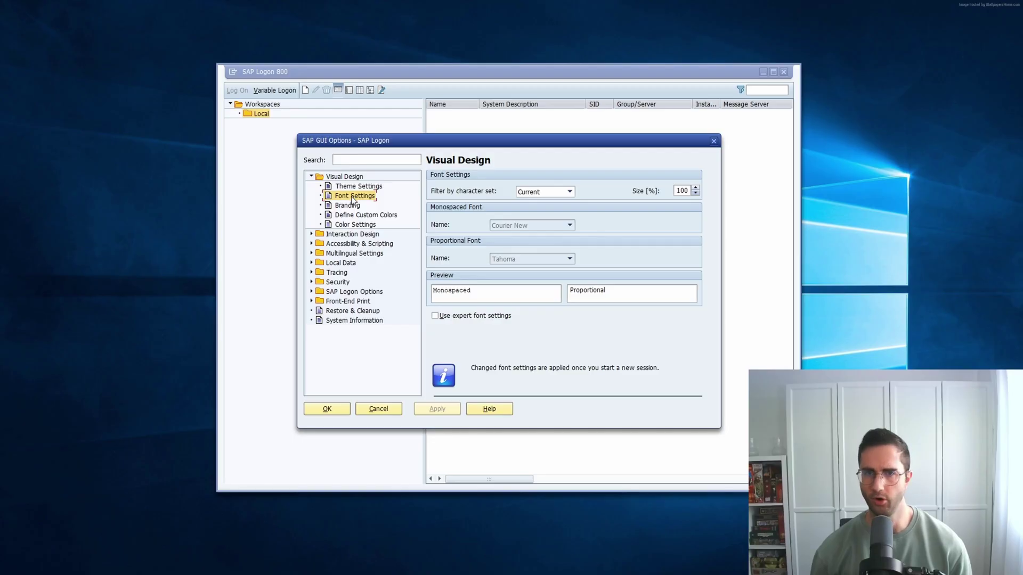
left_click(349, 207)
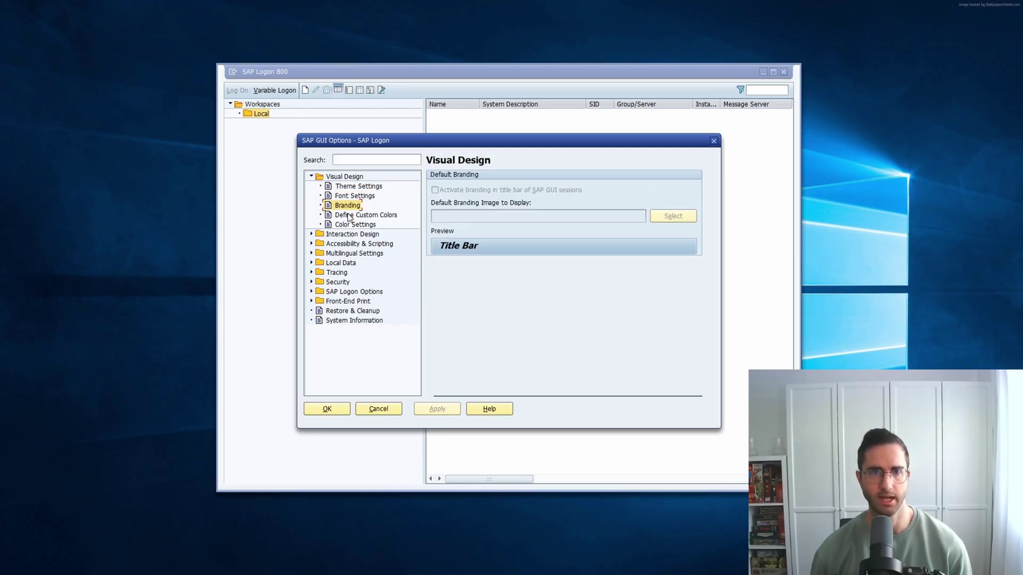
left_click(350, 216)
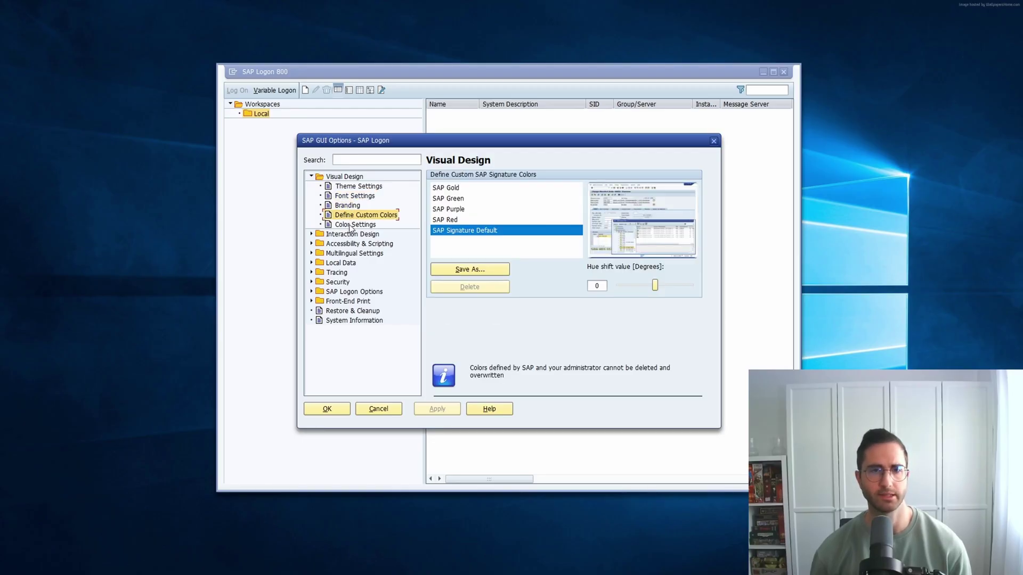
left_click(350, 226)
left_click(311, 177)
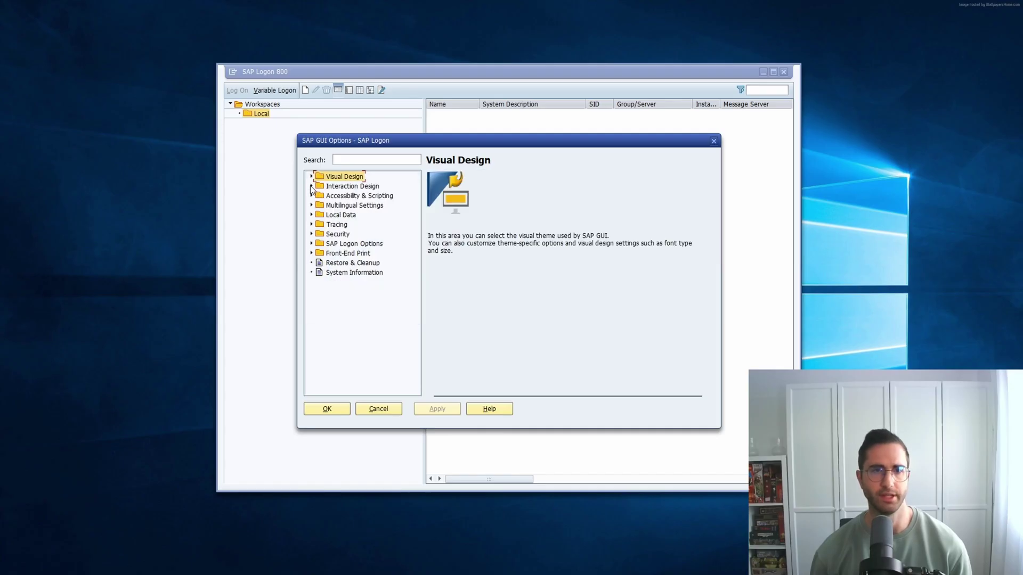
In Interaction Design > Visualization 1, enable Show keys within dropdown lists and Sort by keys
left_click(311, 186)
left_click(355, 189)
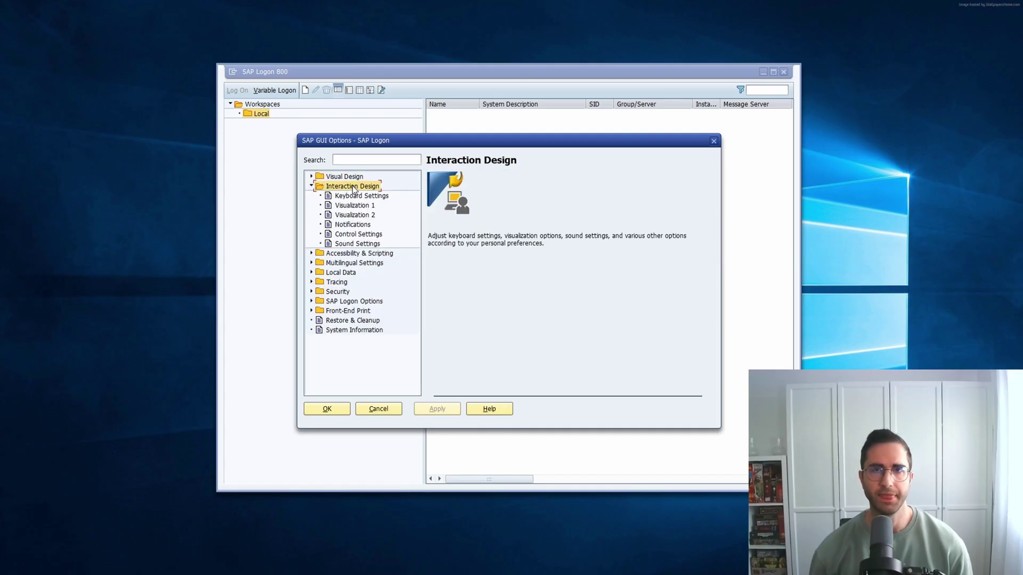
left_click(356, 198)
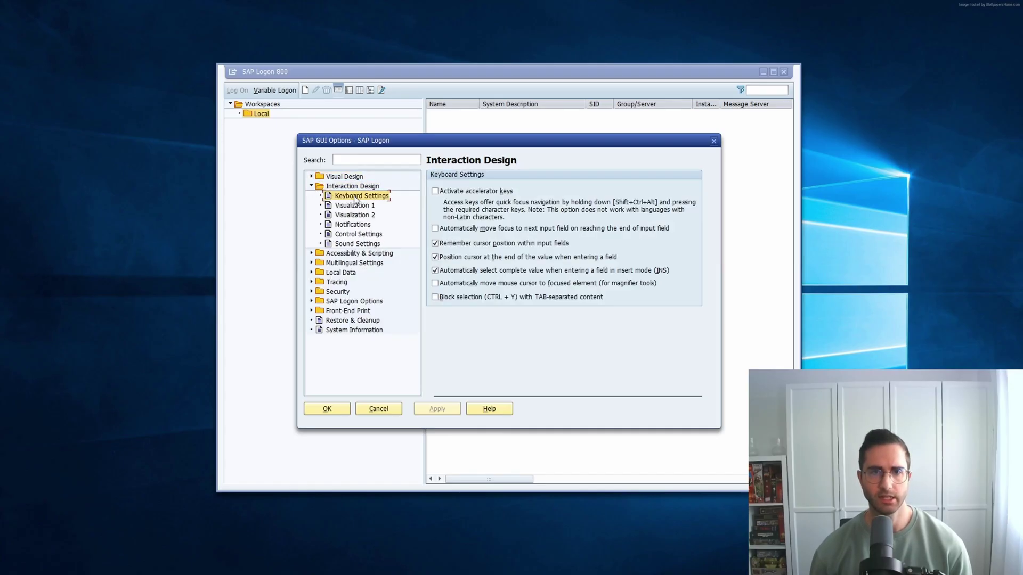
left_click(357, 208)
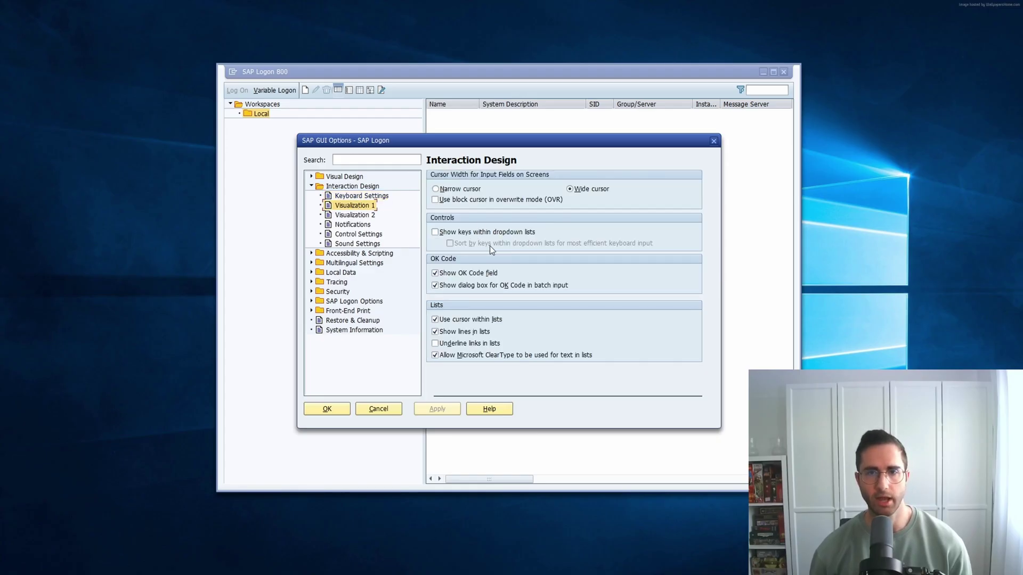
left_click(447, 233)
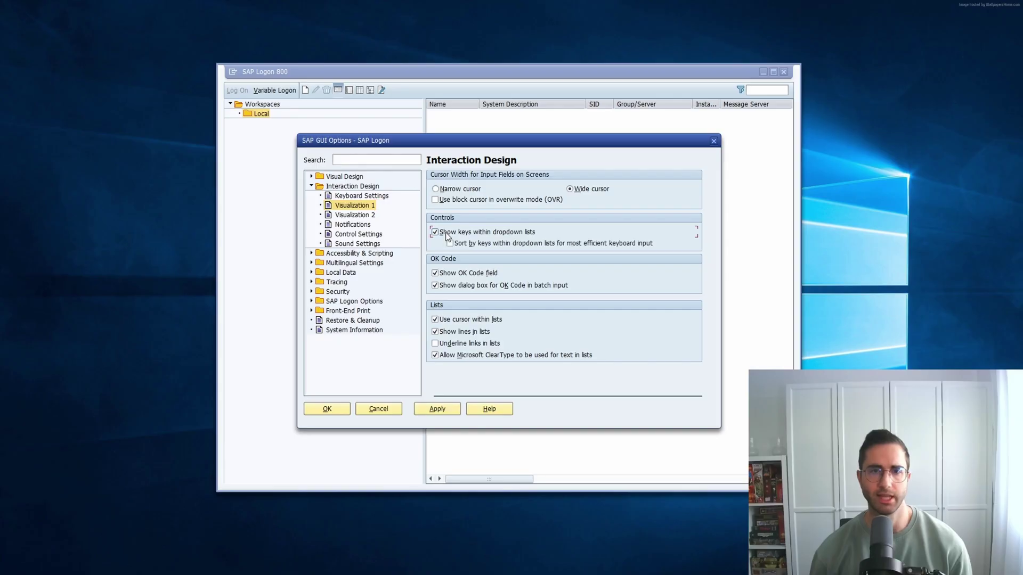
left_click(497, 245)
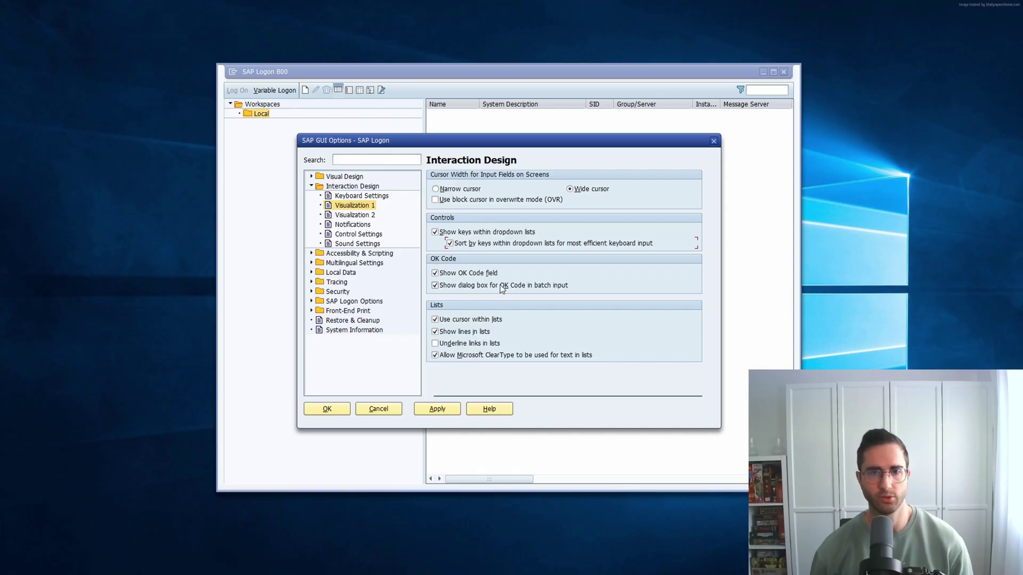
left_click(435, 274)
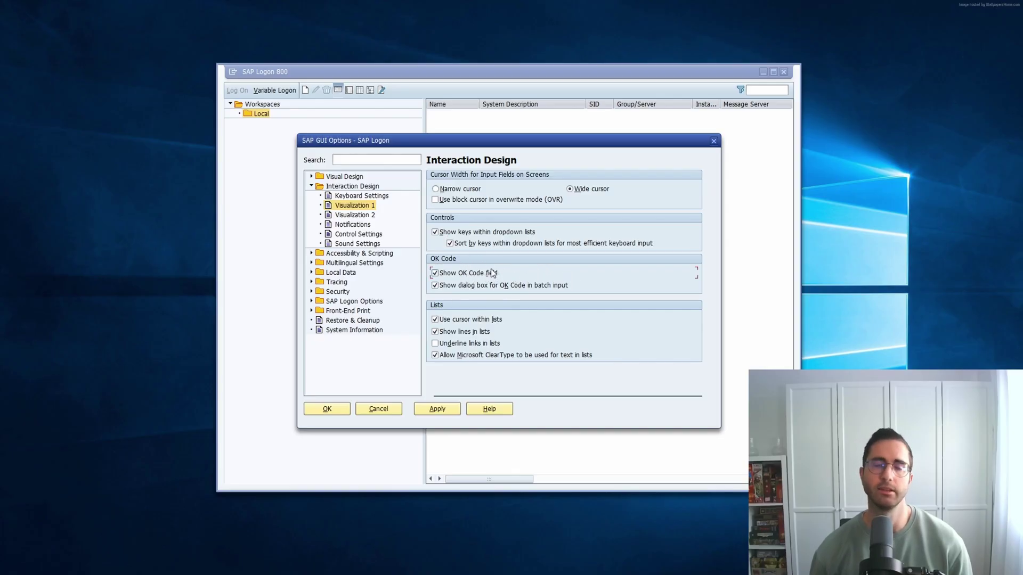
Review the Visualization 2, Notifications, Controls and Sound Settings pages
left_click(361, 216)
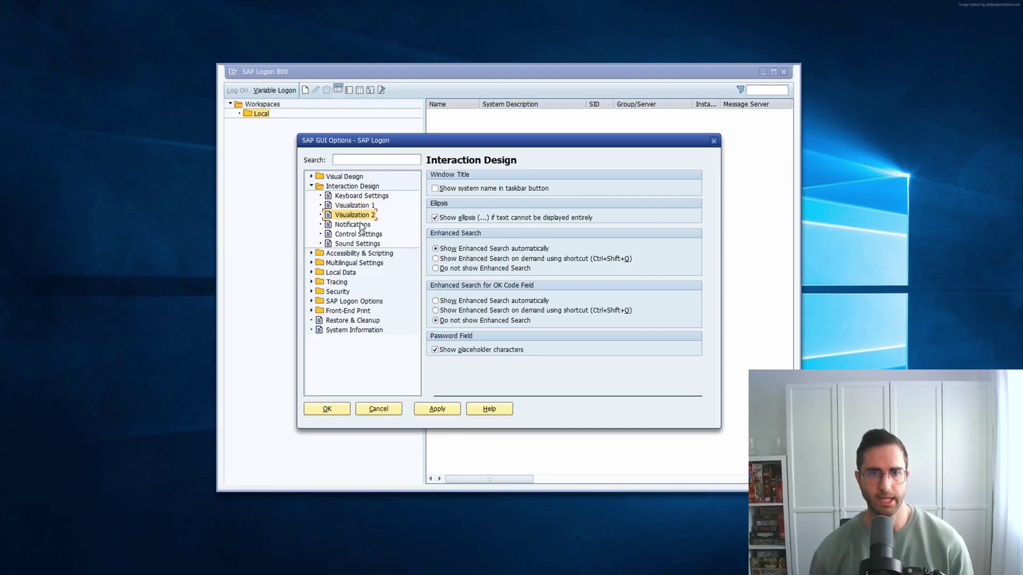
left_click(360, 226)
left_click(359, 236)
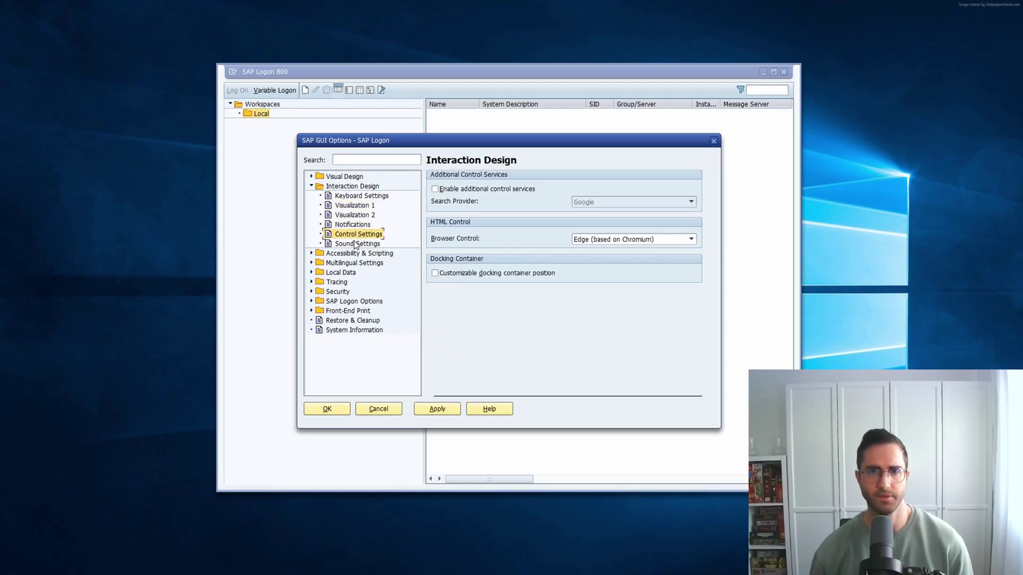
left_click(357, 245)
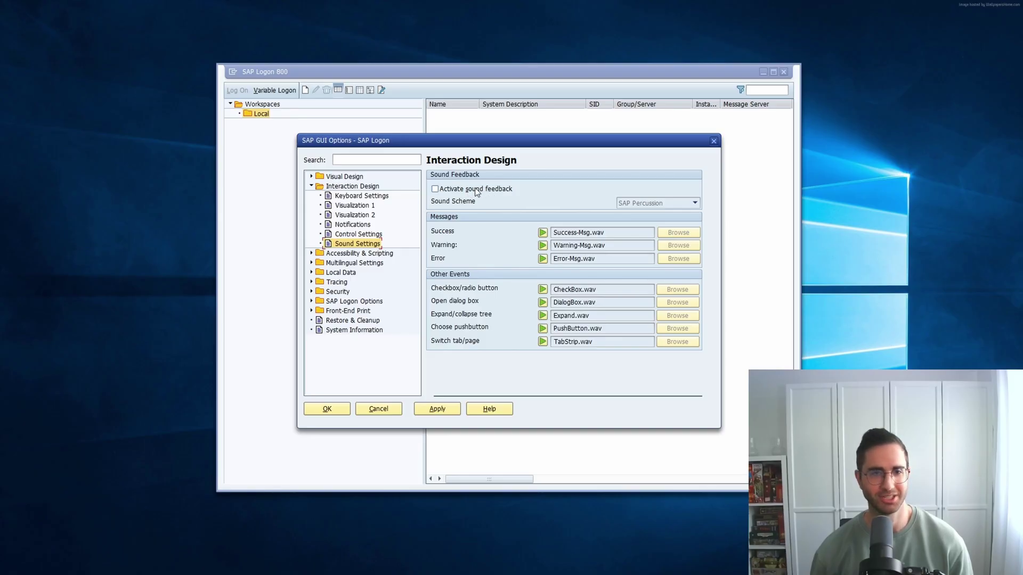
Review the Accessibility and Scripting pages, then expand Multilingual Settings and Local Data to reach History
left_click(312, 254)
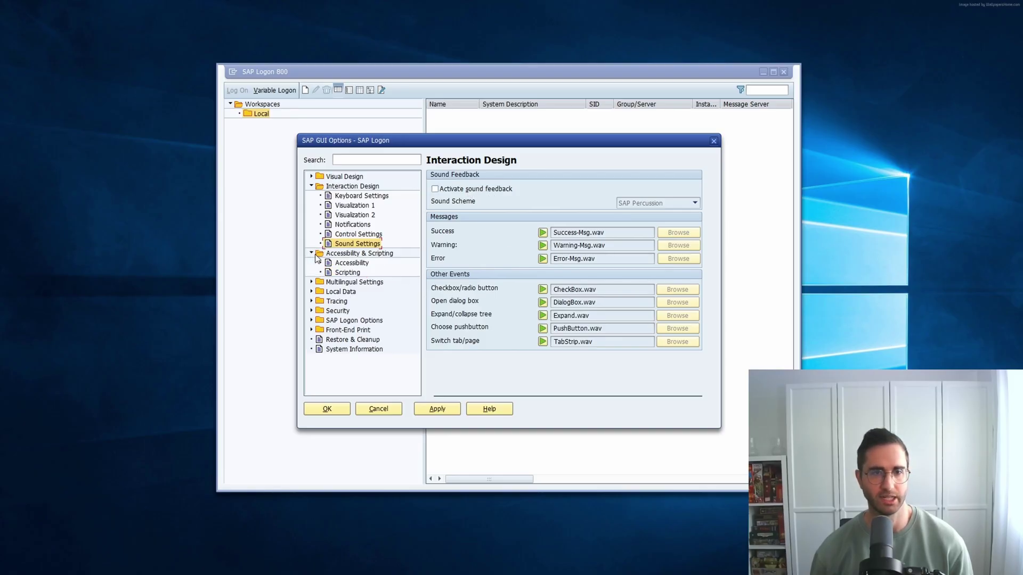
left_click(353, 263)
left_click(354, 273)
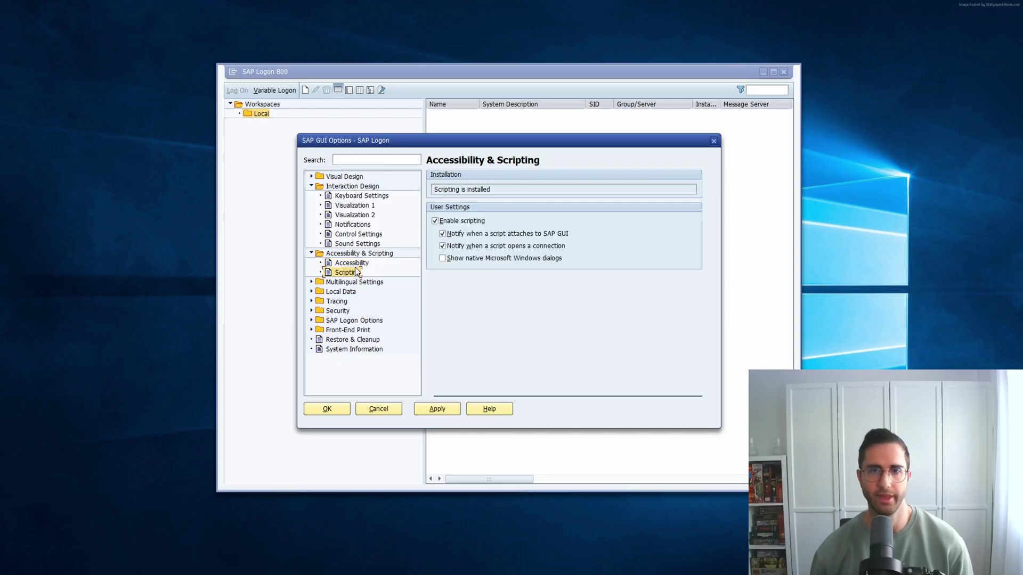
left_click(312, 283)
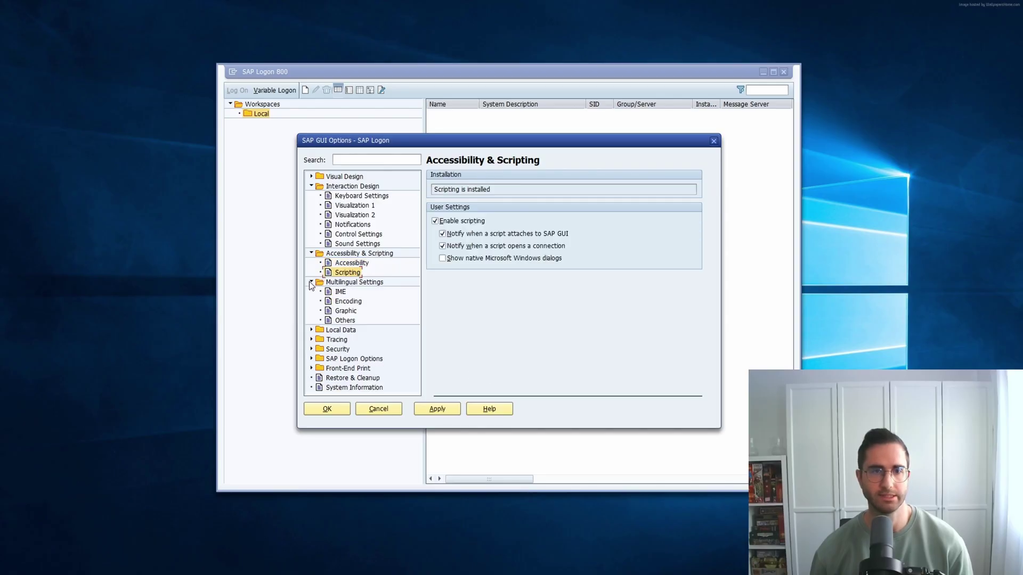
left_click(312, 330)
scroll(365, 315, "down", 1)
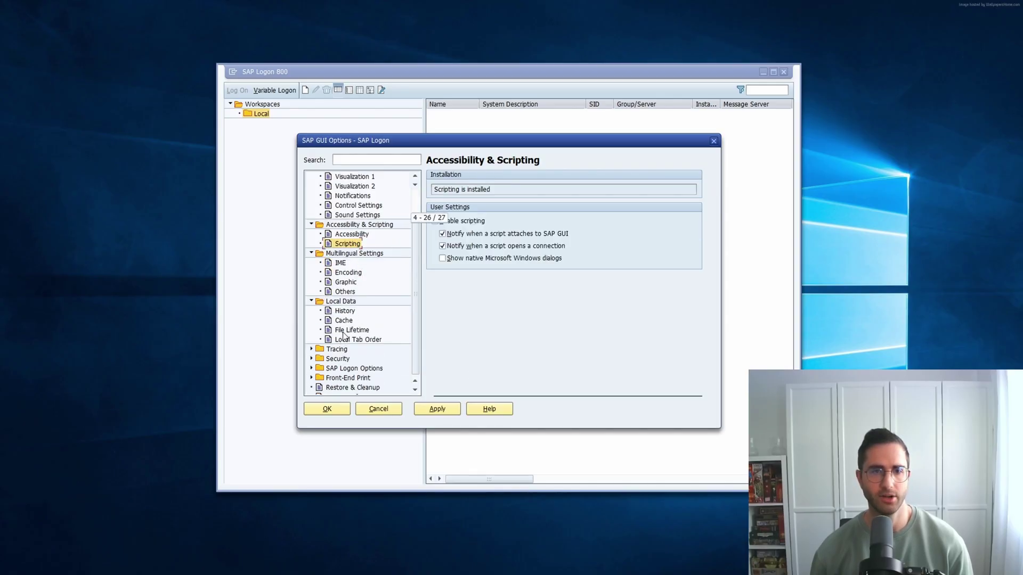
left_click(345, 312)
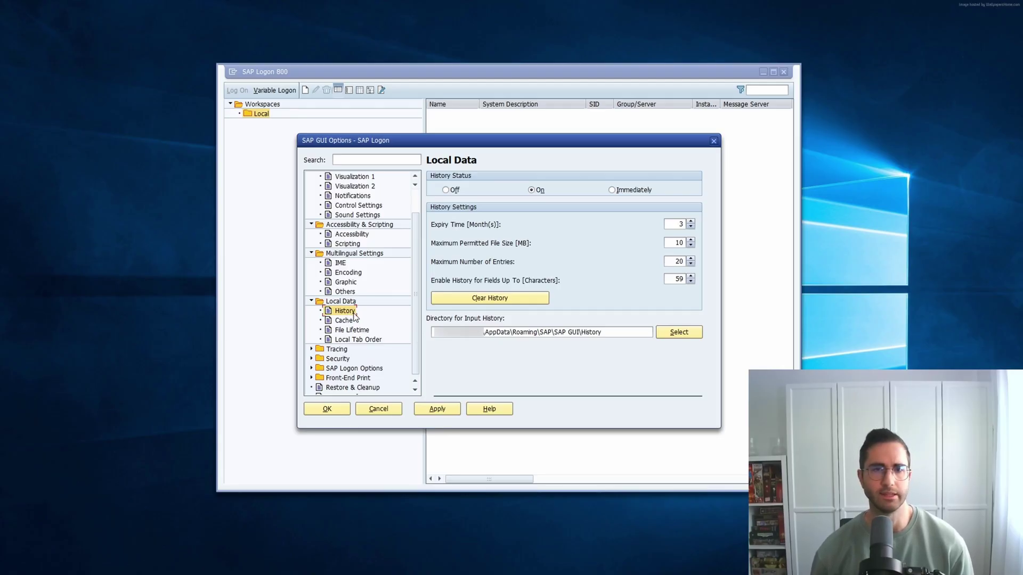
Raise the history field length from 59 to 255 characters, apply, and close Options with OK
double_click(671, 280)
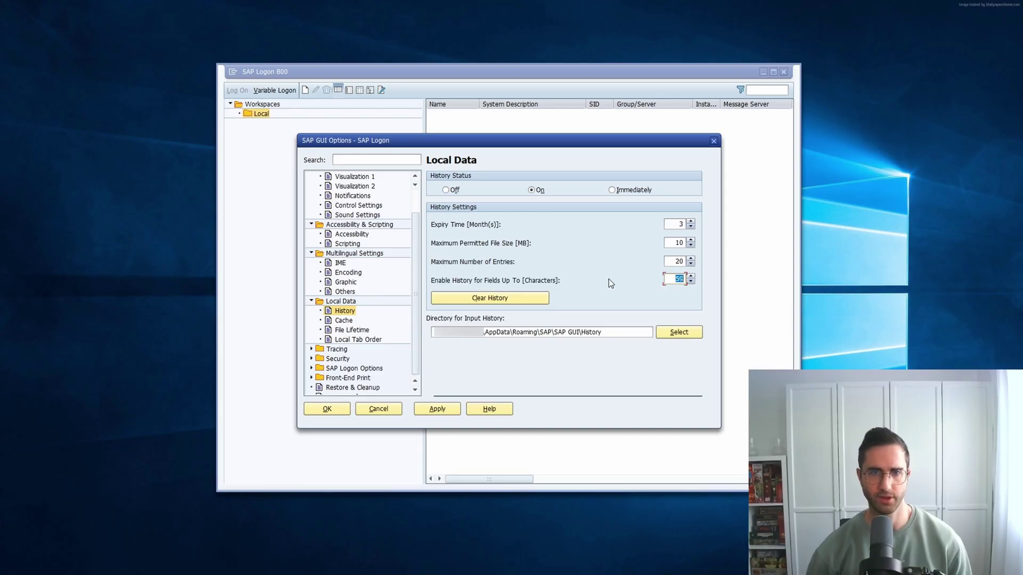
type("255")
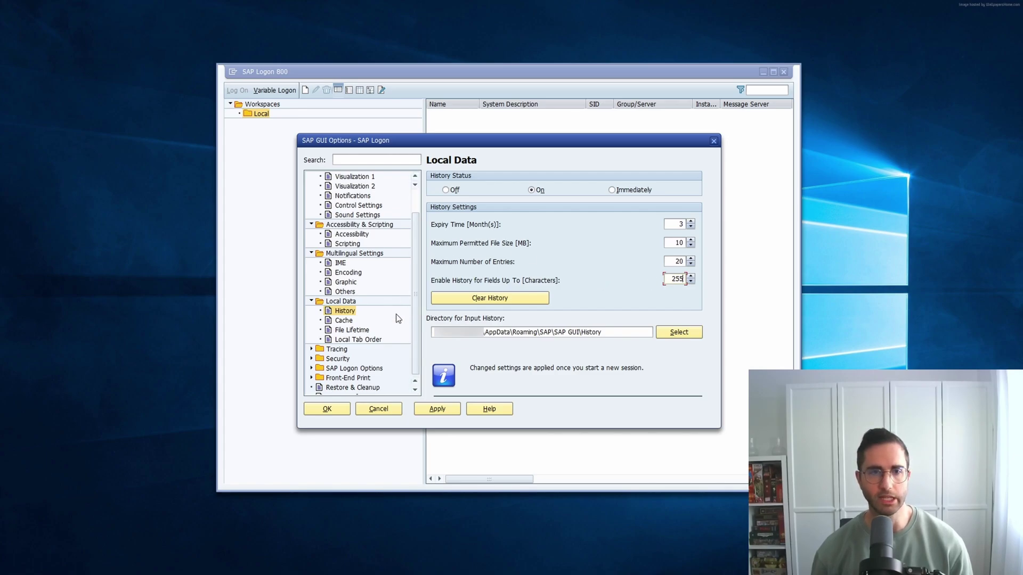
scroll(384, 323, "down", 1)
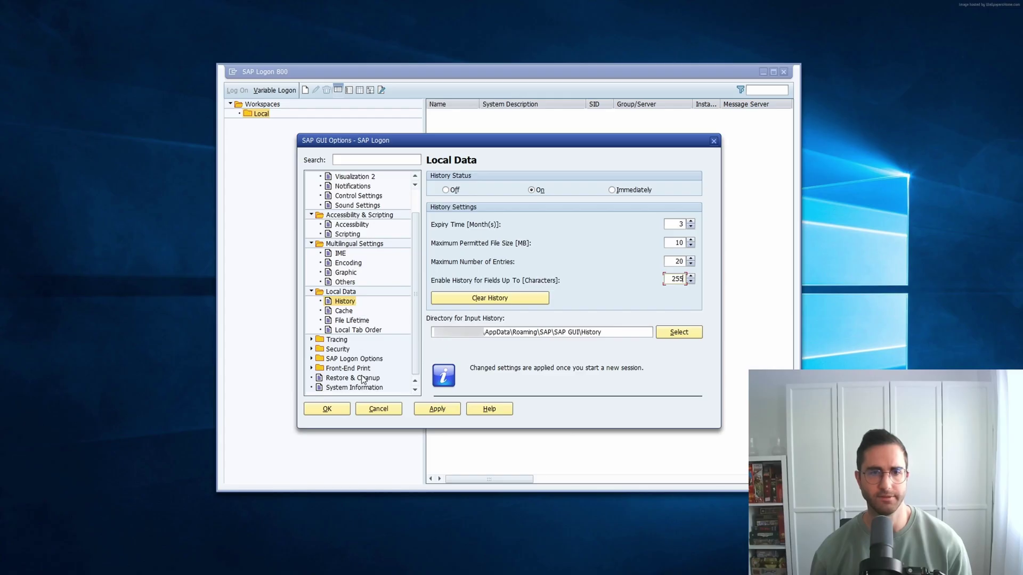
scroll(362, 348, "up", 2)
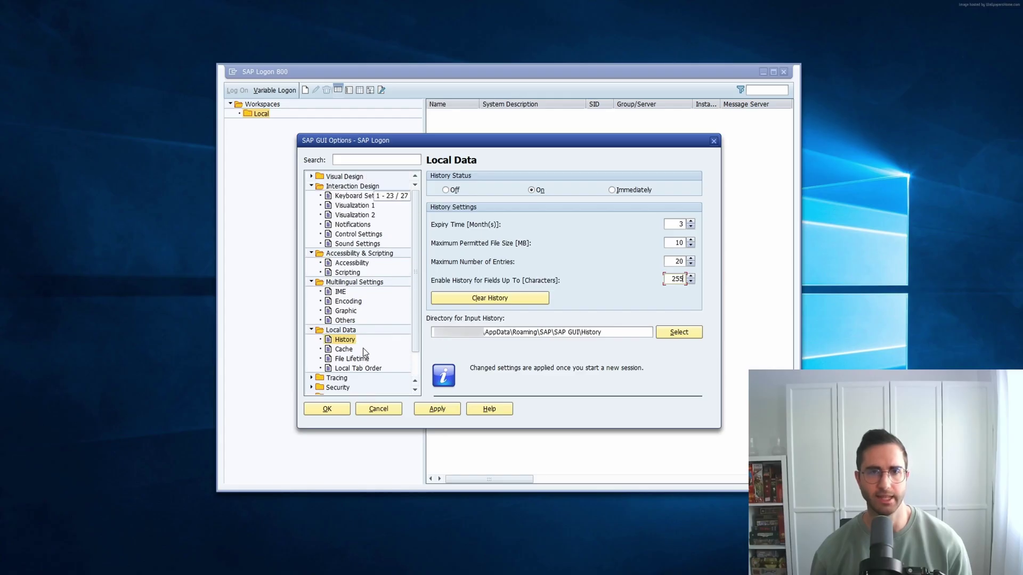
left_click(429, 409)
left_click(341, 409)
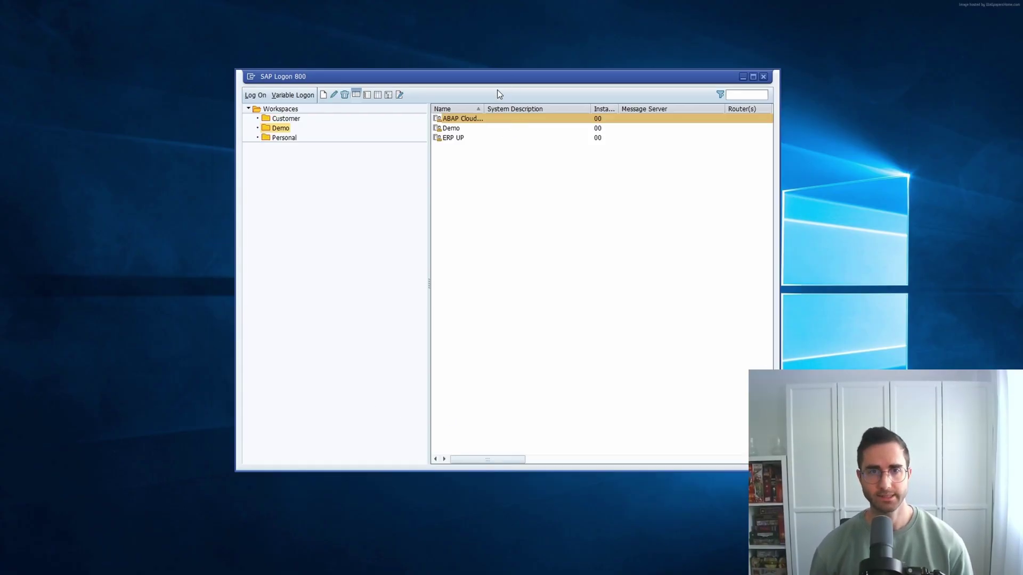
left_click(461, 138)
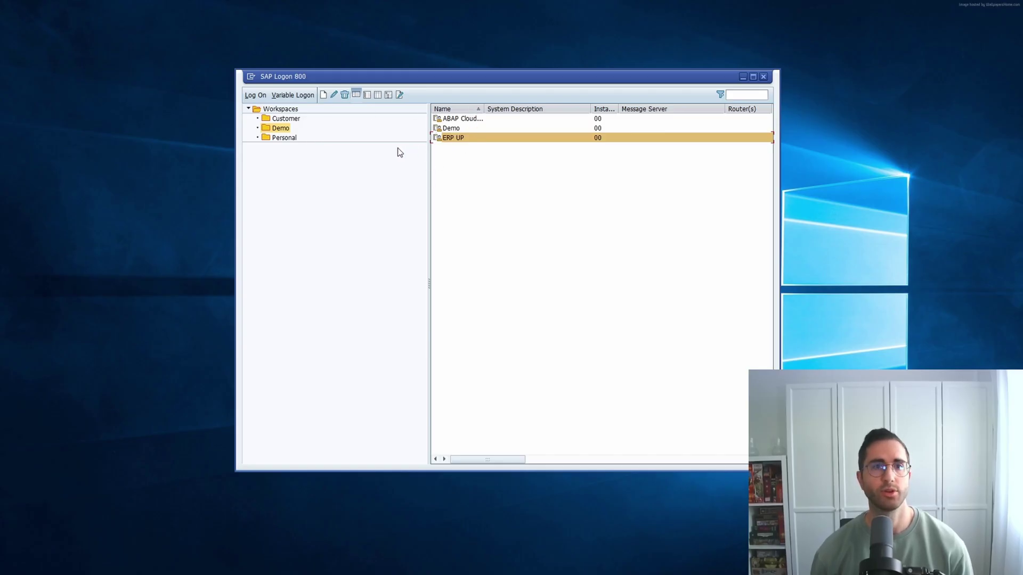
left_click(323, 94)
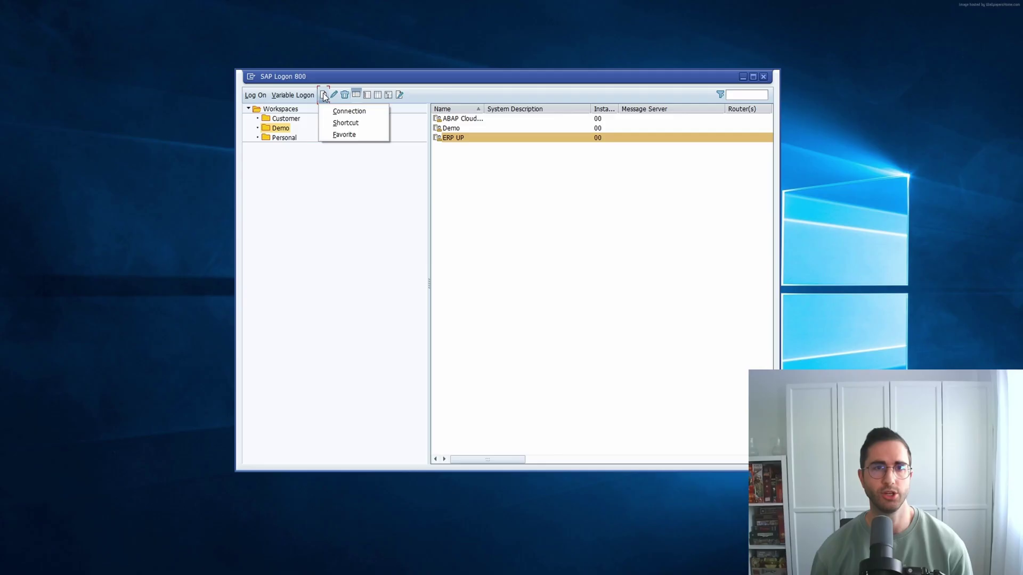
left_click(353, 112)
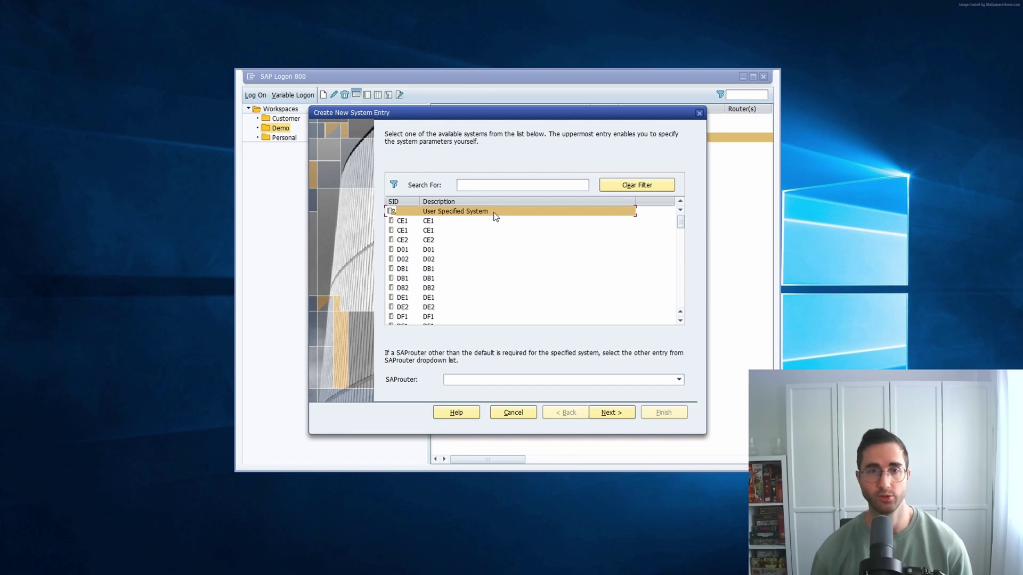
left_click(611, 413)
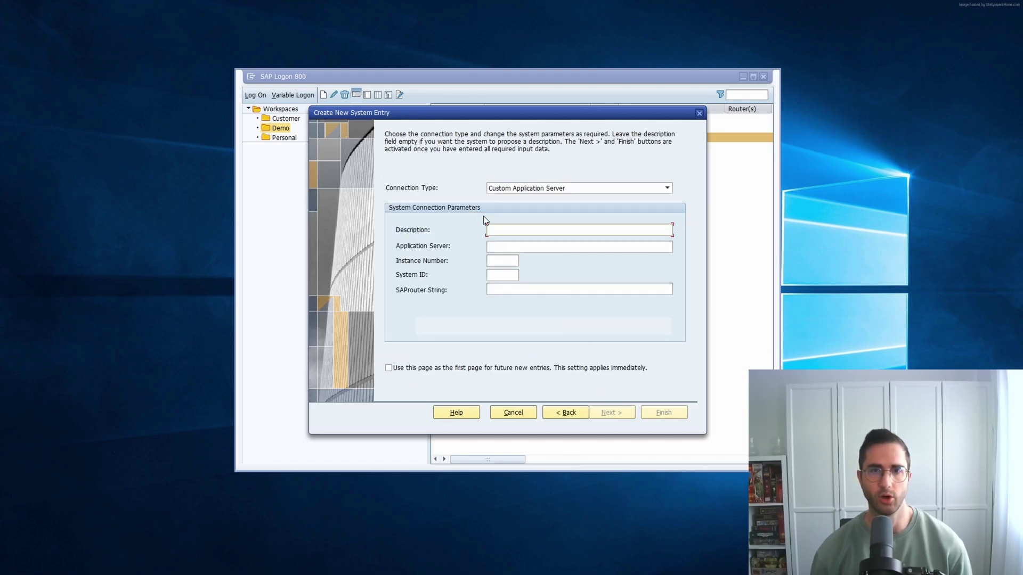
left_click(505, 246)
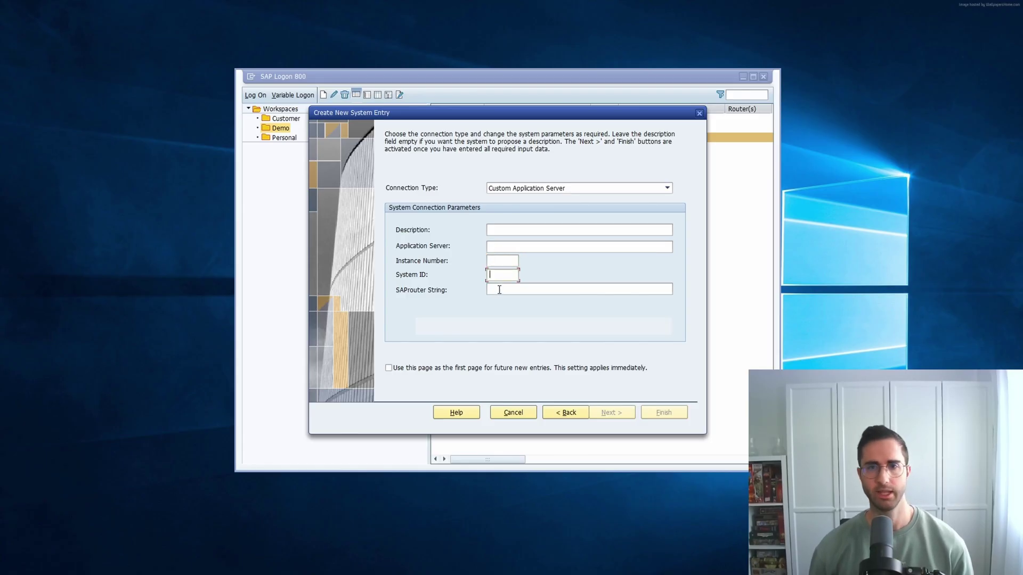
left_click(499, 290)
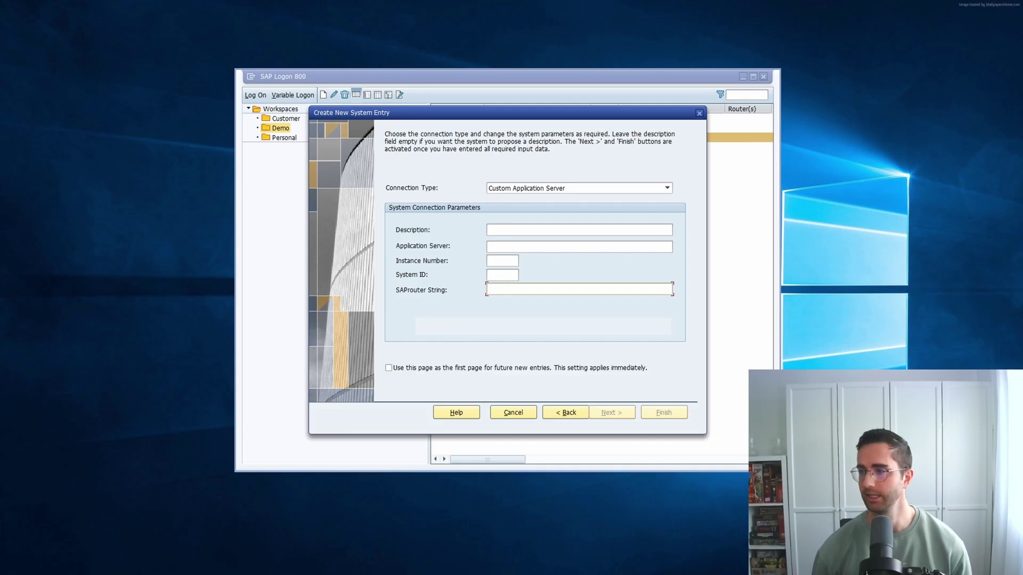
left_click(532, 119)
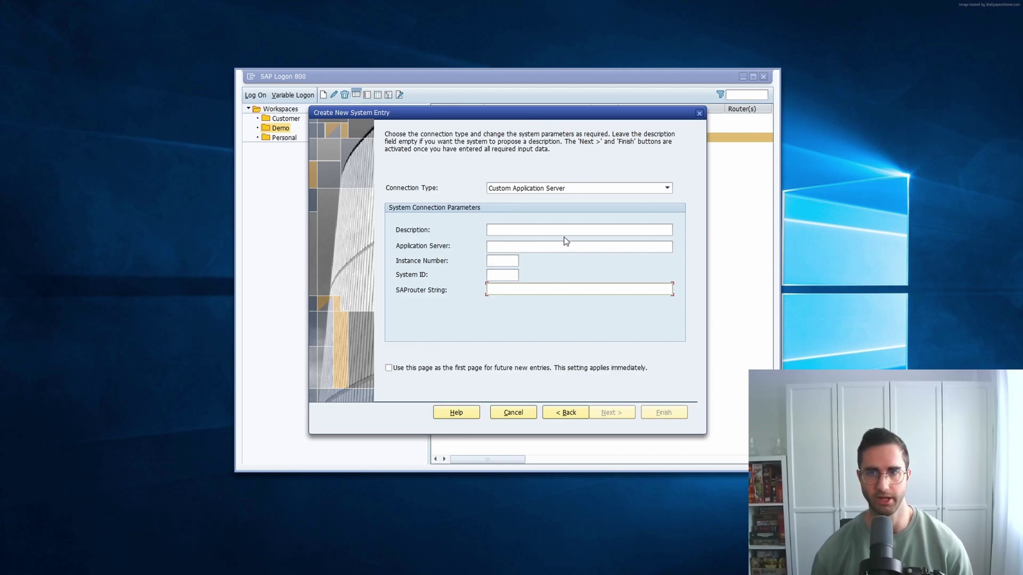
left_click(700, 113)
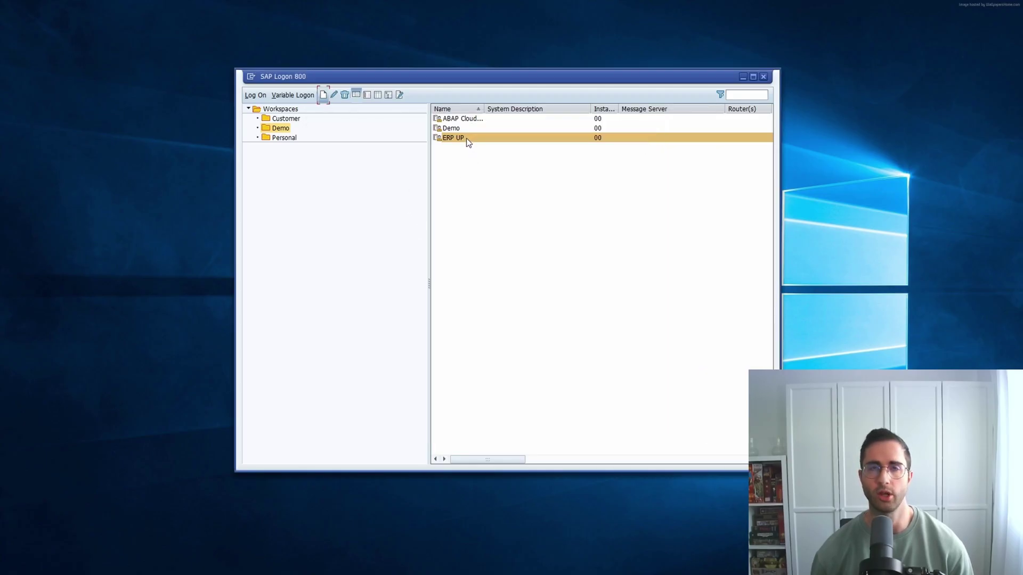
Open the ERP UP connection and log on with the user name
double_click(453, 137)
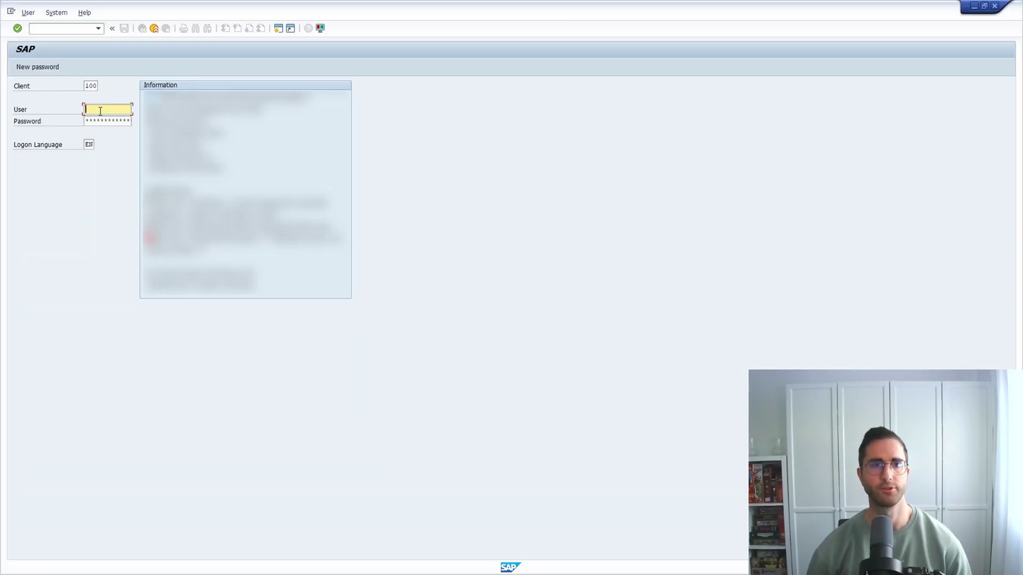
type("andreasg")
key("Tab")
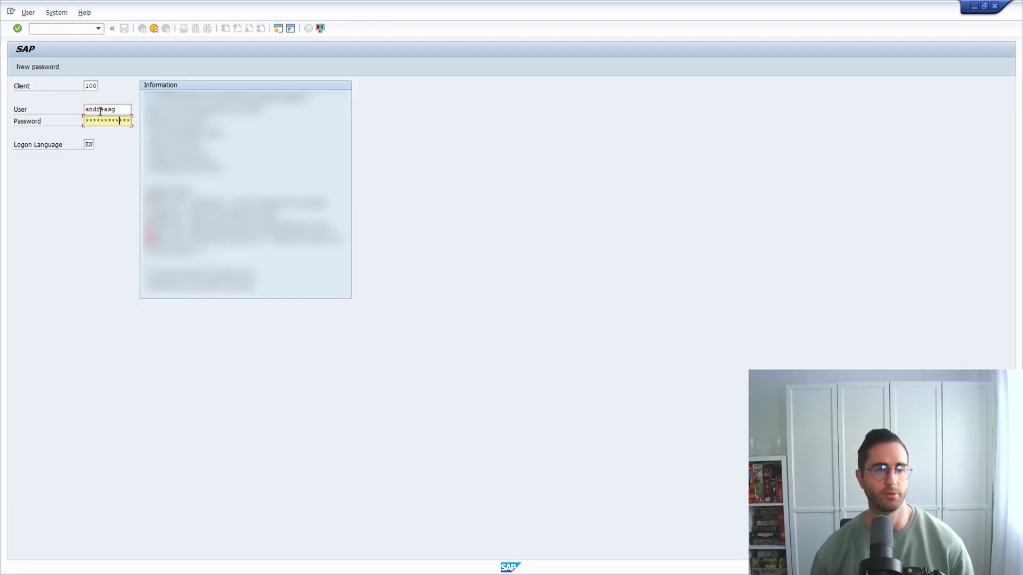
key("Return")
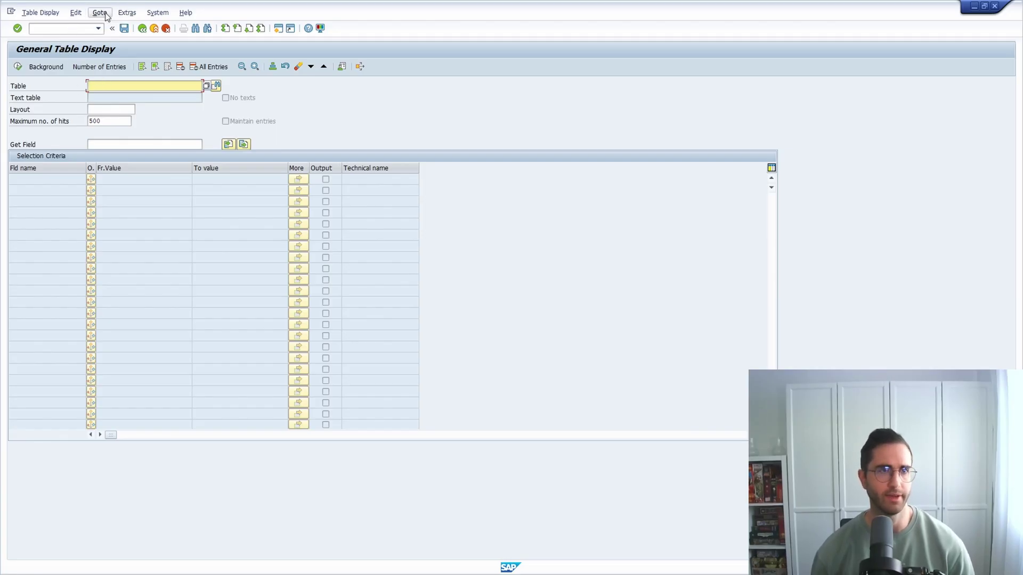
Enter /n to leave SE16N and return to SAP Easy Access
left_click(70, 29)
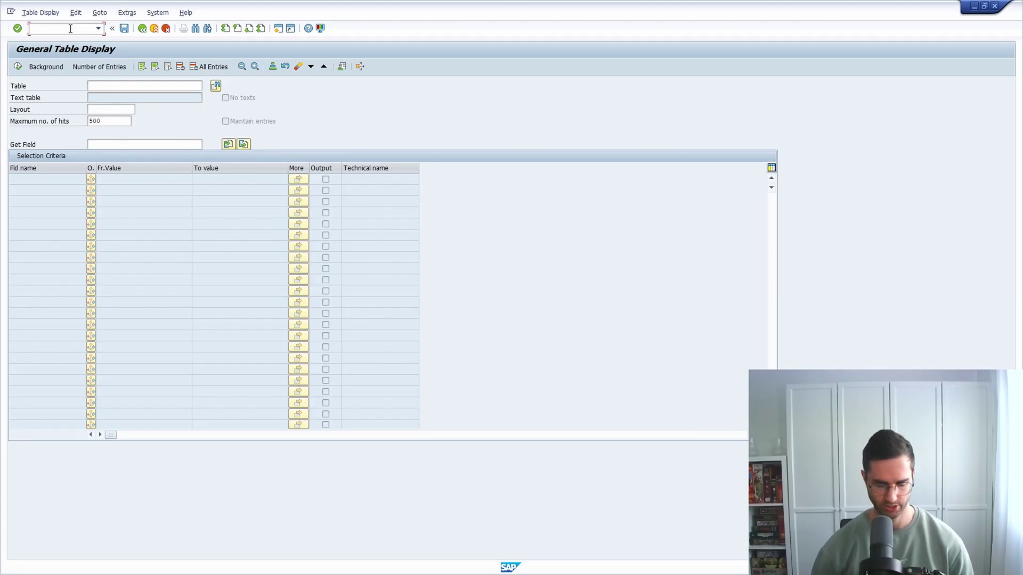
type("/n")
key("Return")
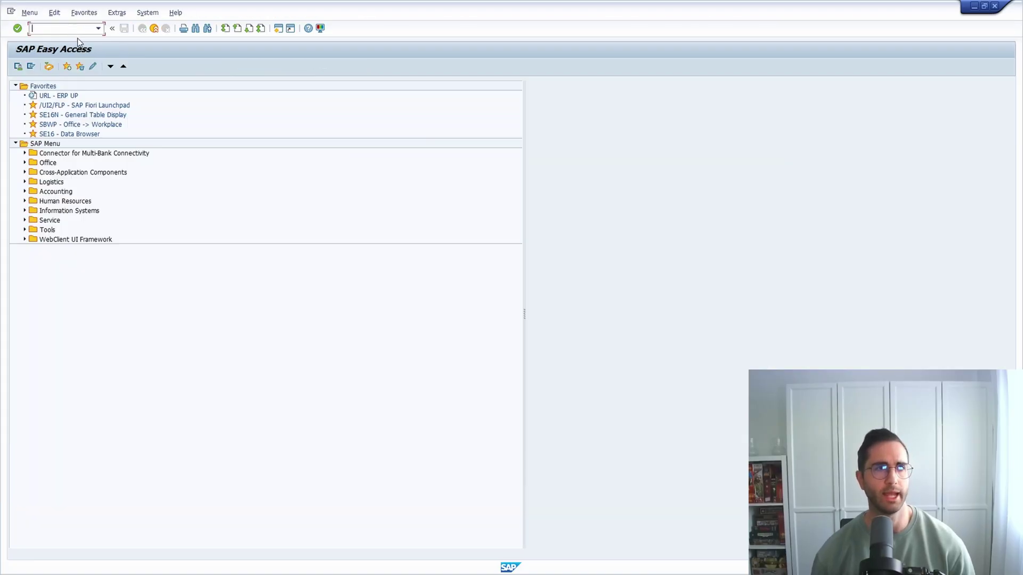
Clear SE16N as the start transaction under Extras > Set Start Transaction and confirm
left_click(117, 13)
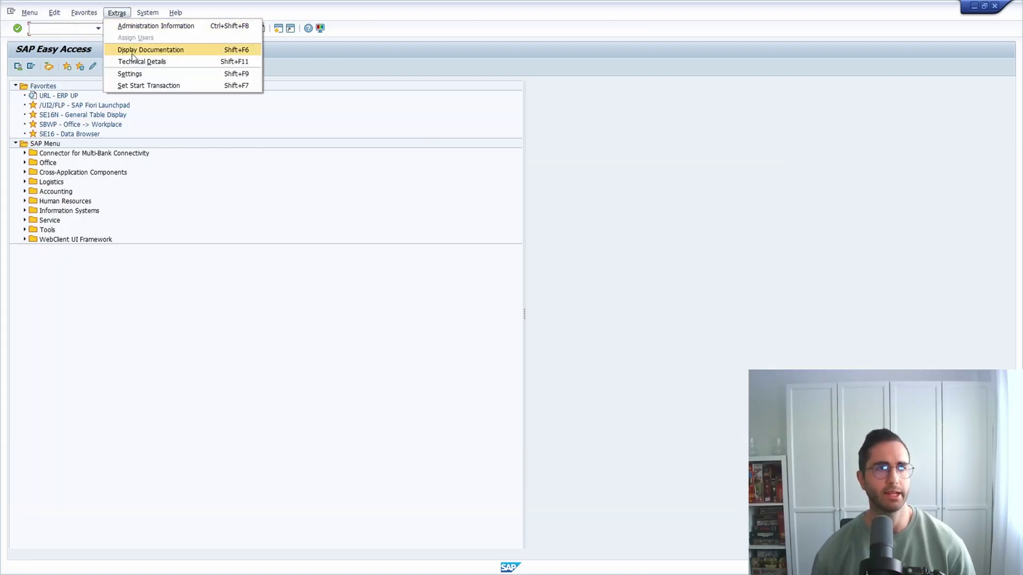
left_click(143, 85)
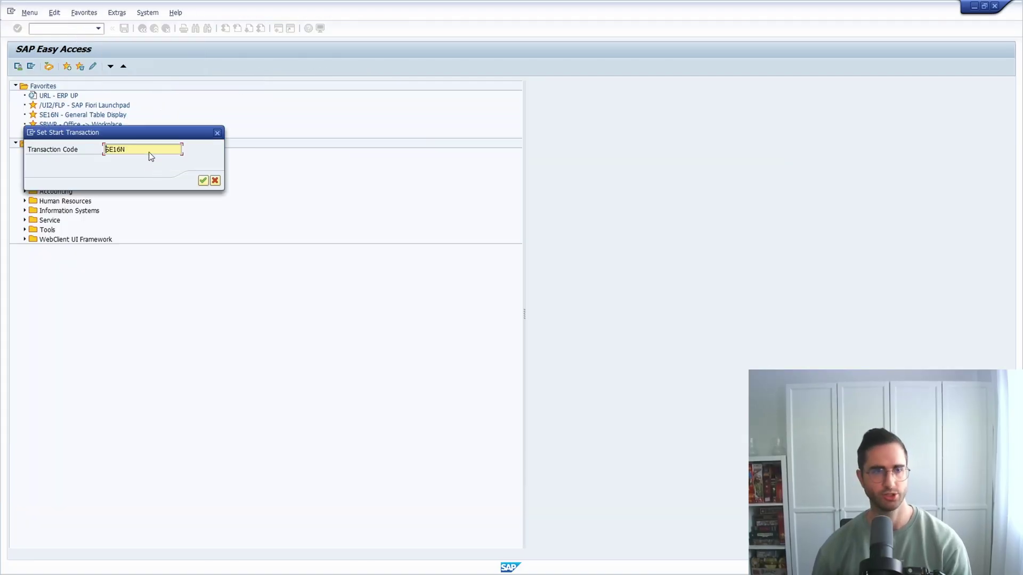
double_click(149, 151)
key("BackSpace")
left_click(203, 180)
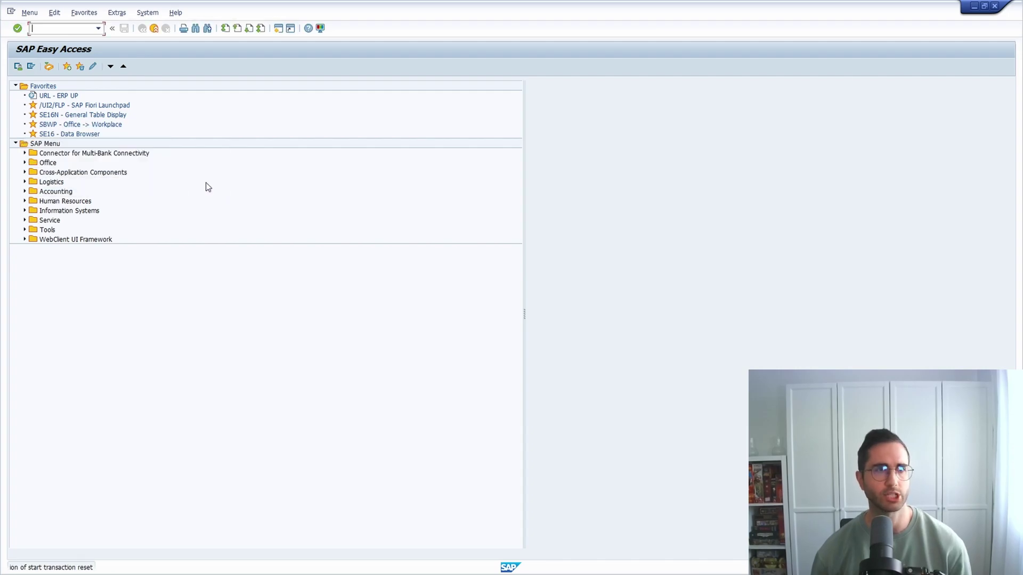
Expand the Connector for Multi-Bank Connectivity folder and open Extras > Settings
left_click(24, 153)
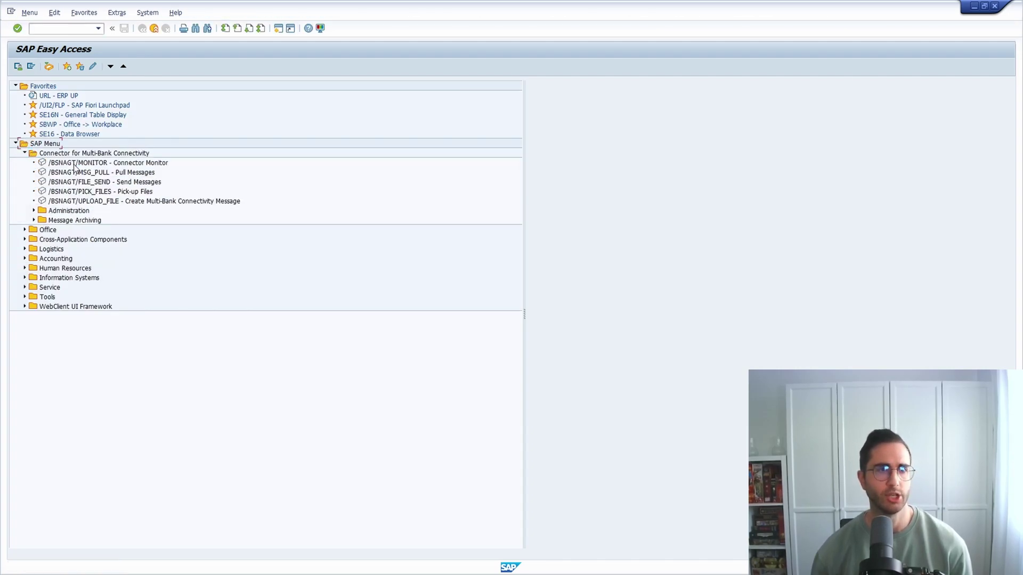
left_click(116, 12)
left_click(142, 74)
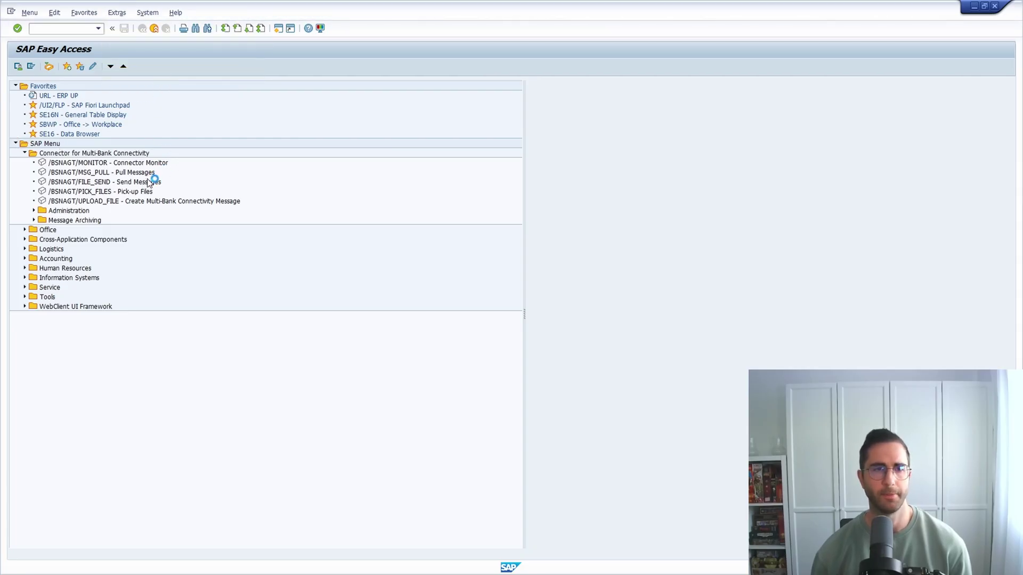
Turn on Display Technical Names, confirm, and expand the Office folder to show SBWP and SWUI
left_click(56, 174)
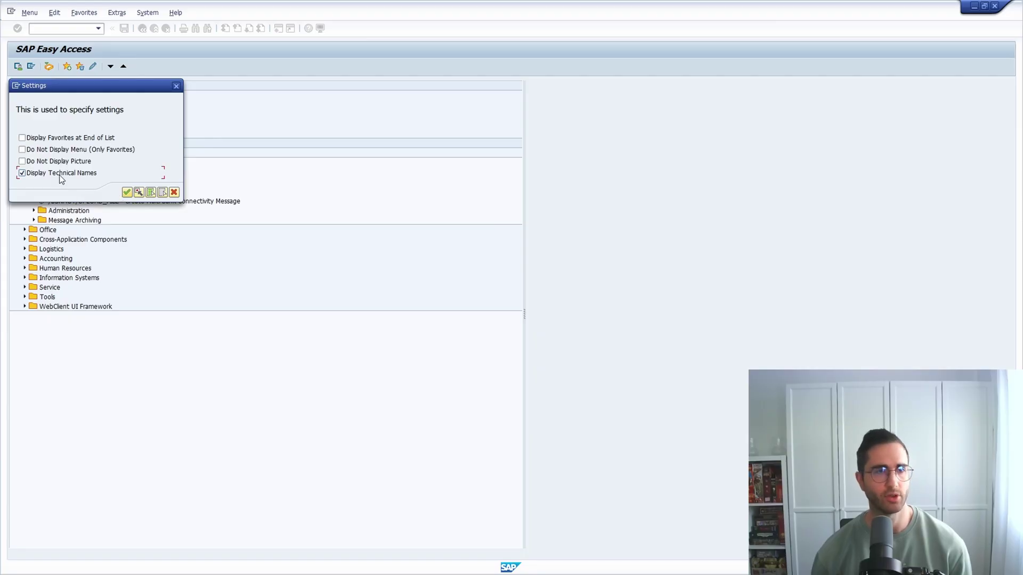
left_click(127, 192)
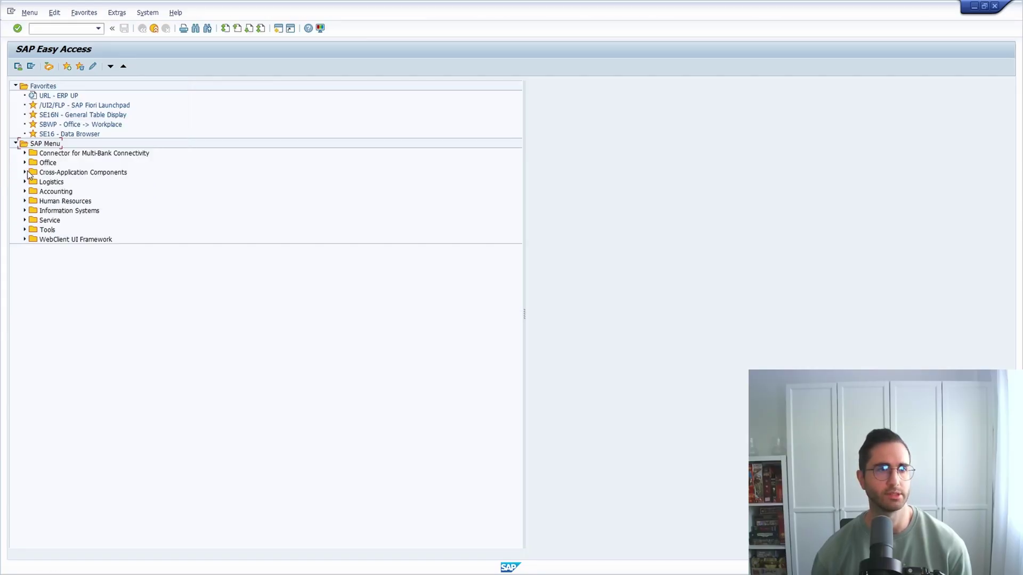
left_click(25, 162)
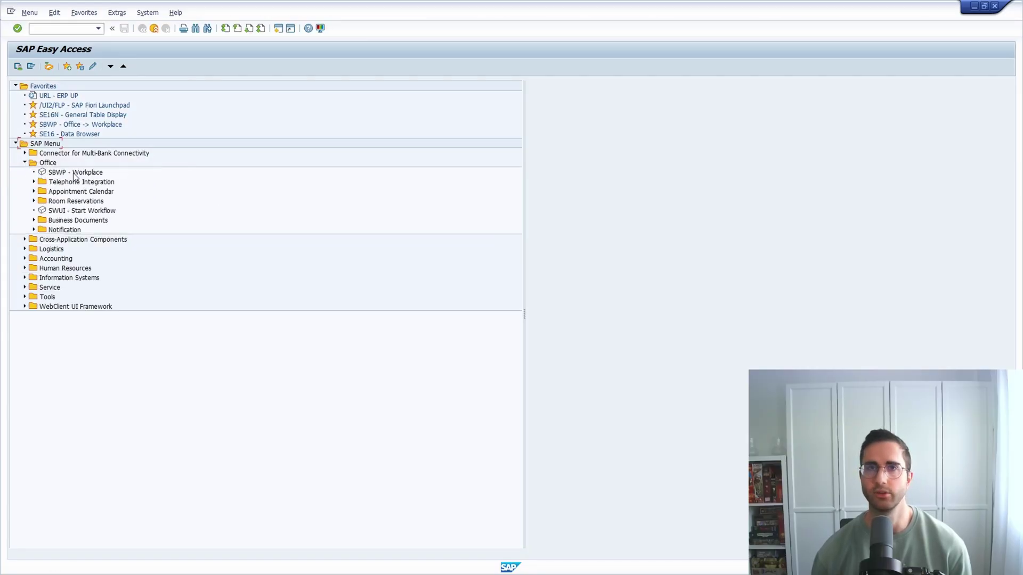